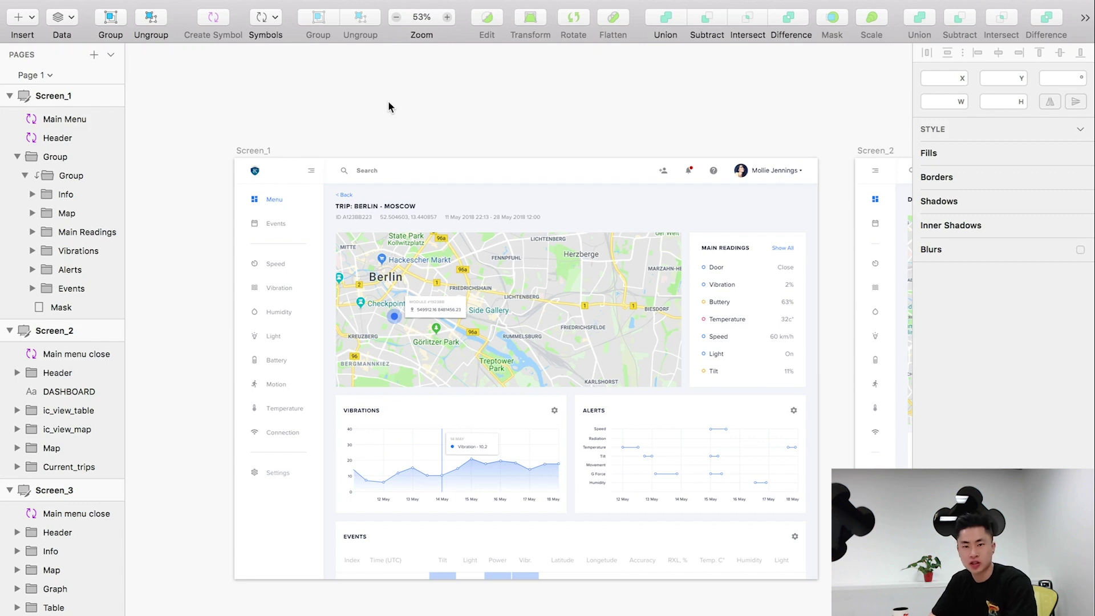
- Select the header on Screen_1 and open its Header symbol master
scroll(388, 103, "right", 1)
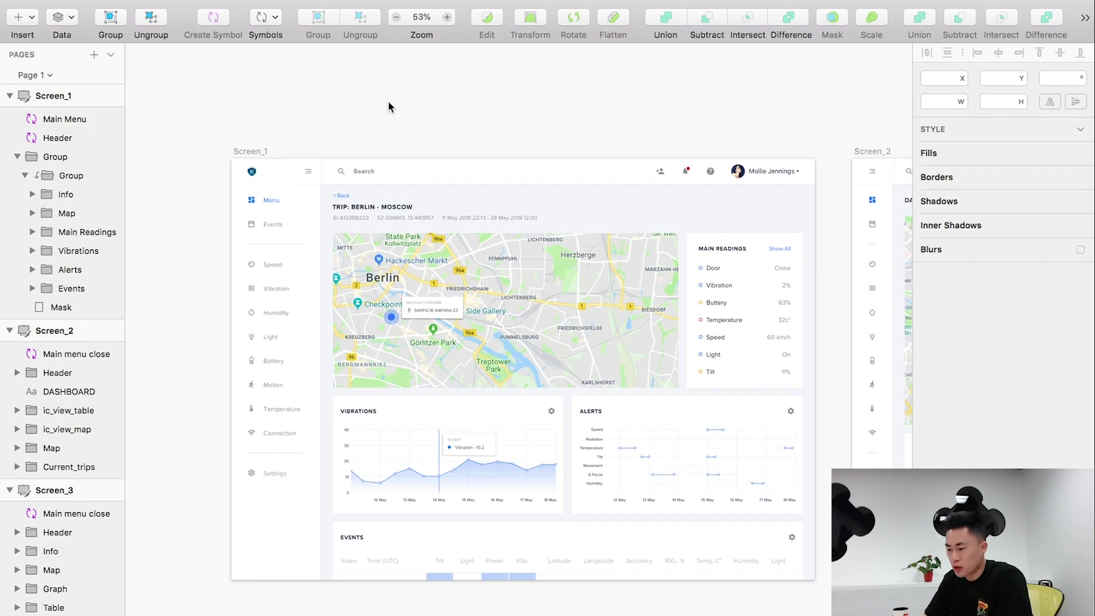
scroll(389, 107, "right", 2)
scroll(388, 106, "down", 1)
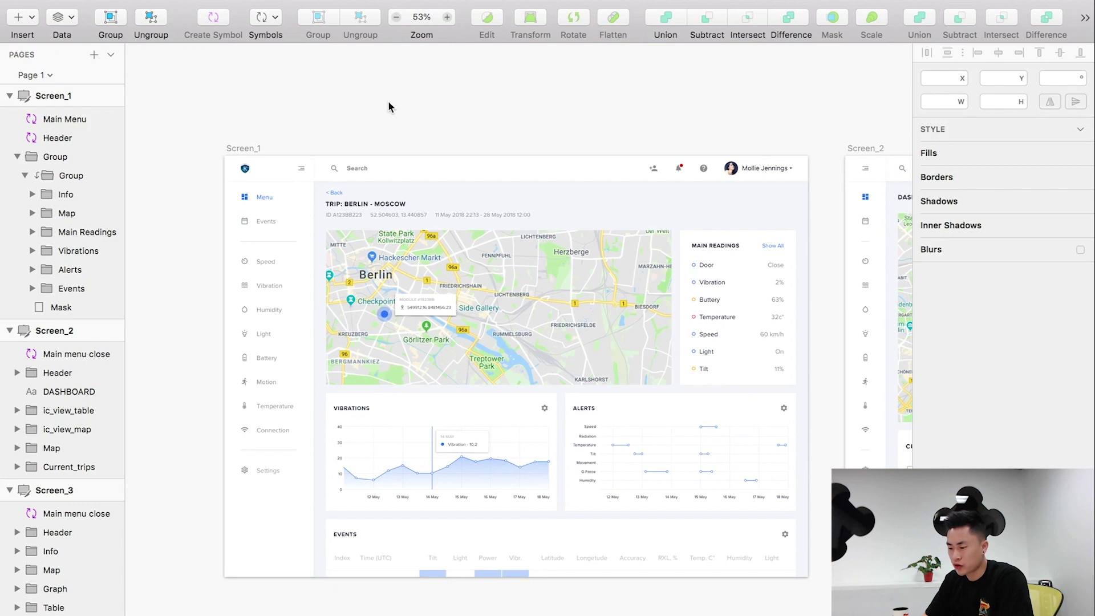
scroll(388, 107, "right", 4)
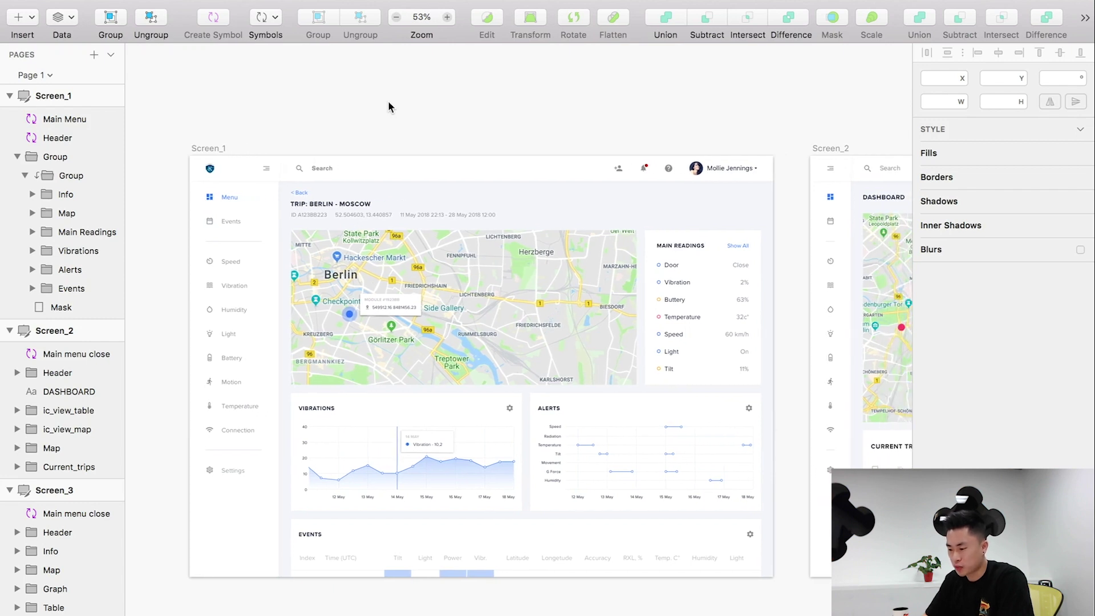
scroll(388, 103, "left", 1)
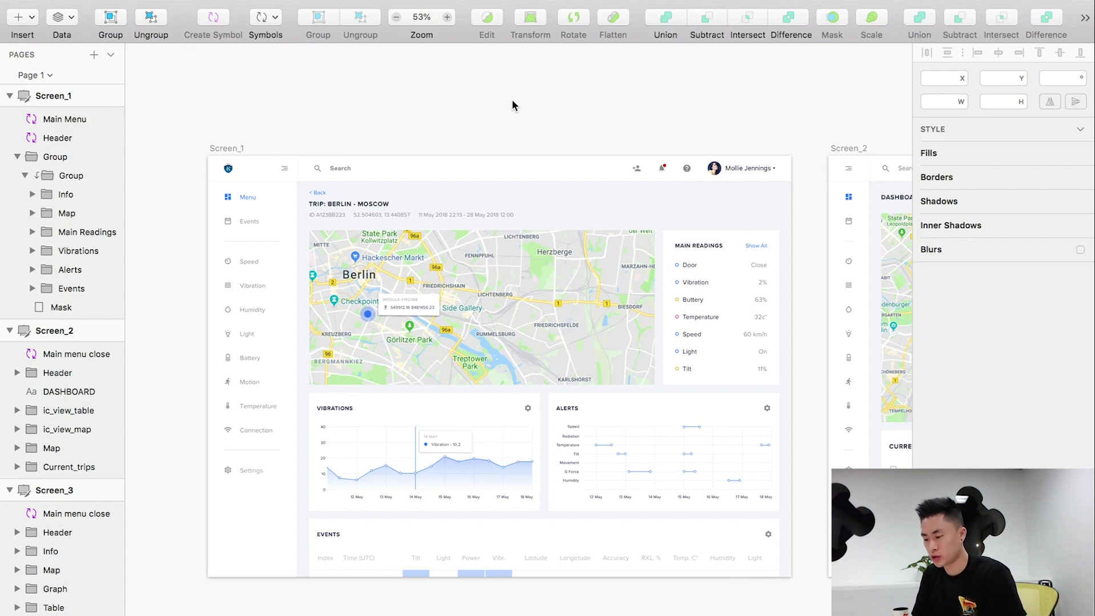
left_click(482, 159)
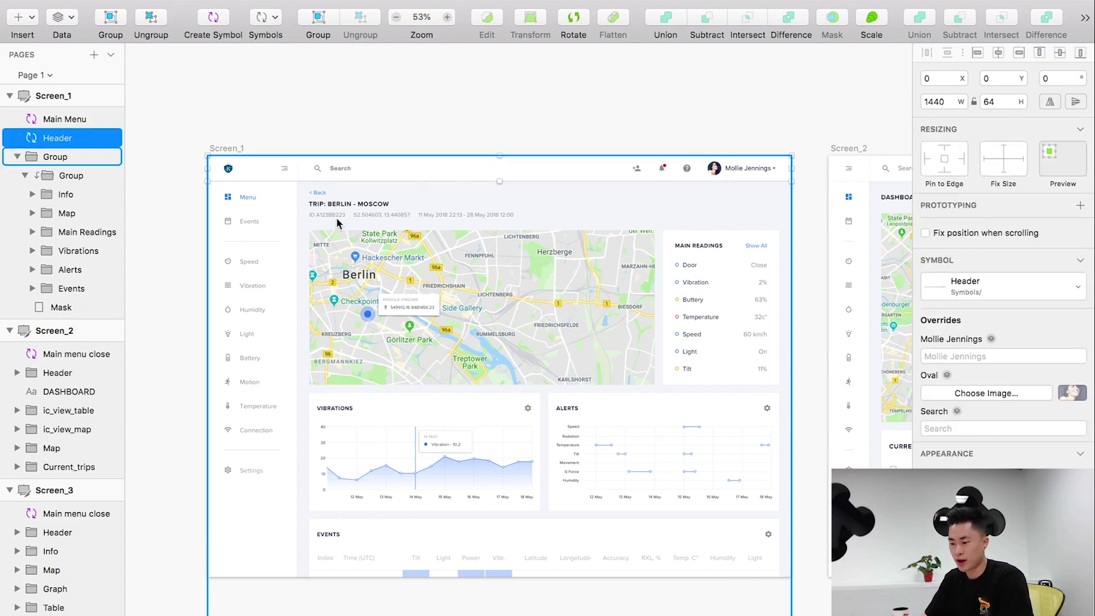
left_click(274, 227)
left_click(463, 161)
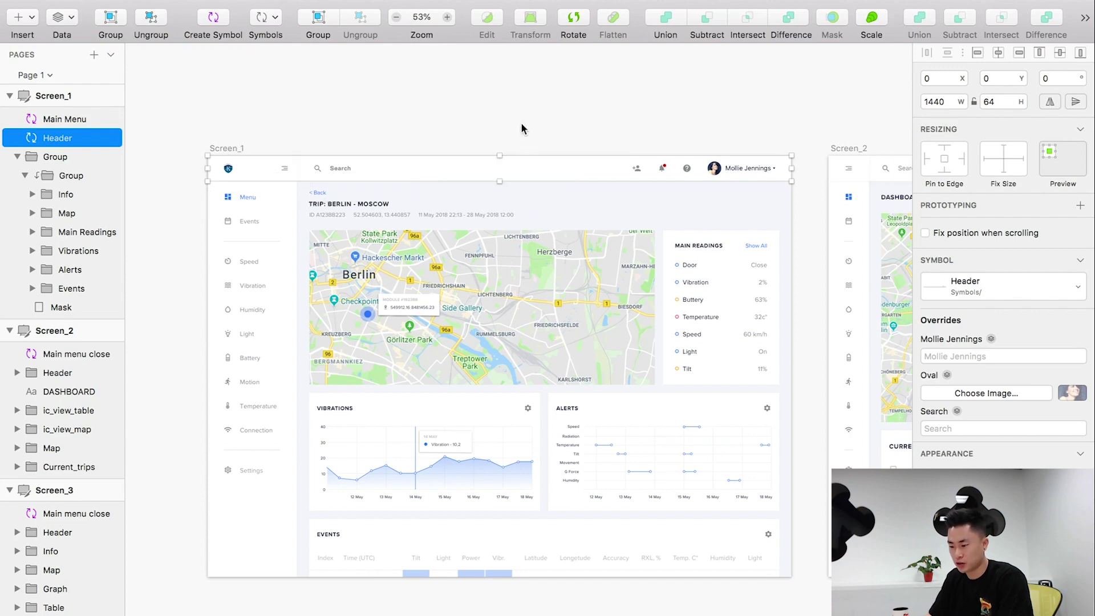
double_click(456, 166)
- Find and select the Header symbol master on the canvas
scroll(460, 204, "left", 3)
scroll(460, 204, "down", 5)
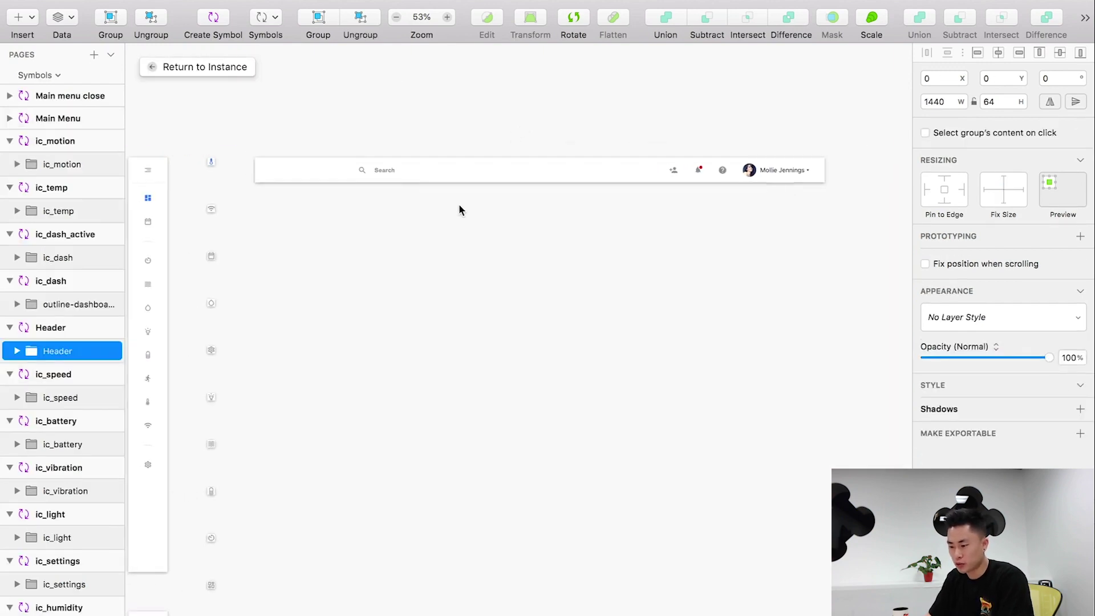
scroll(459, 206, "left", 5)
scroll(459, 203, "right", 5)
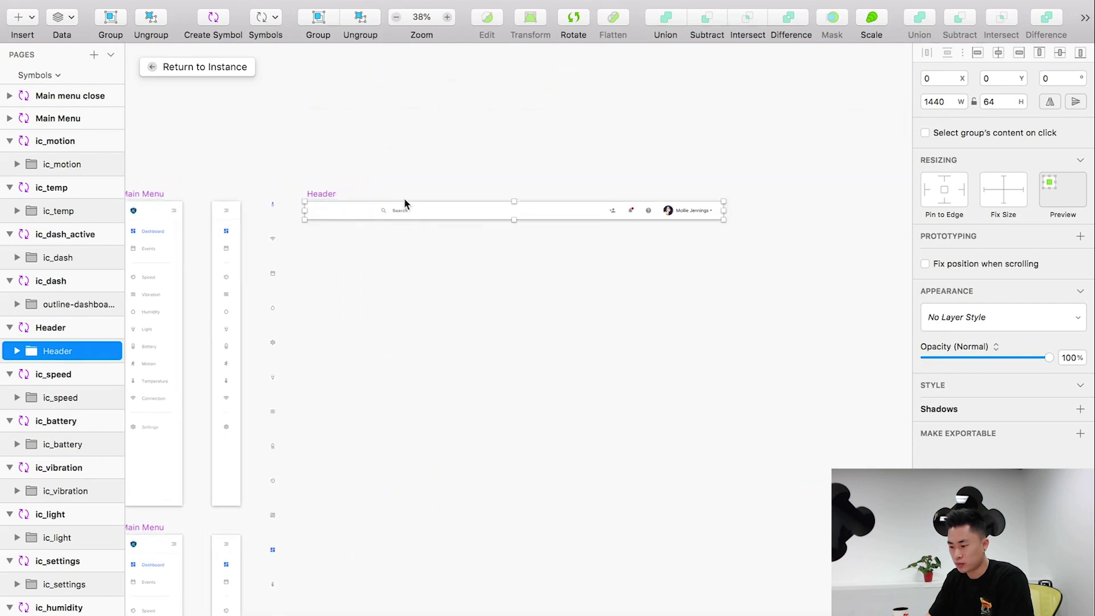
scroll(404, 198, "up", 5)
scroll(403, 197, "right", 5)
scroll(404, 200, "down", 4)
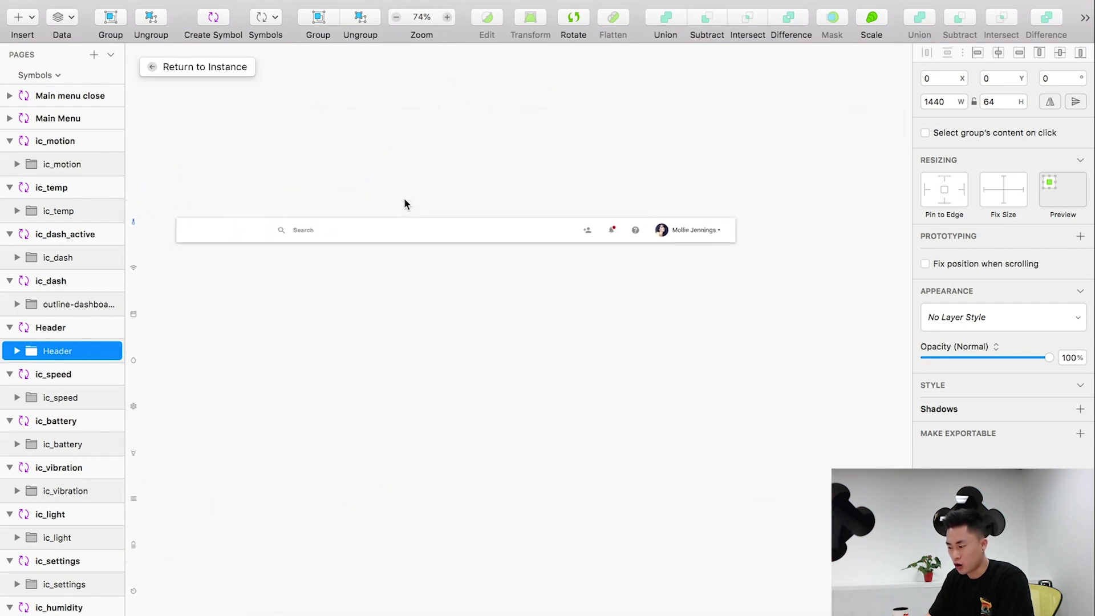
scroll(423, 198, "left", 3)
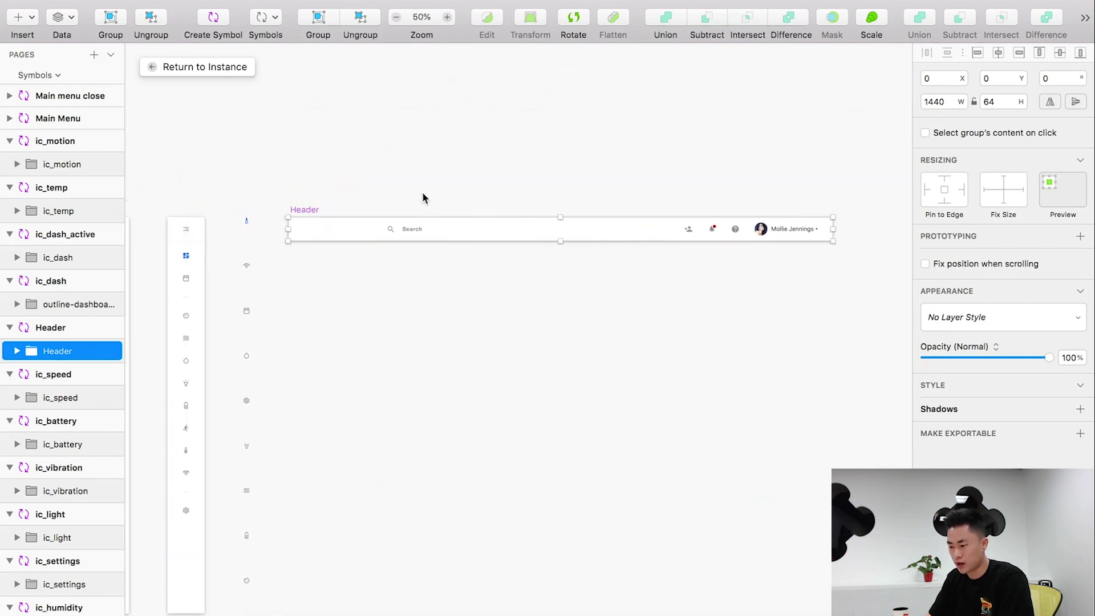
scroll(422, 198, "right", 3)
scroll(422, 198, "up", 2)
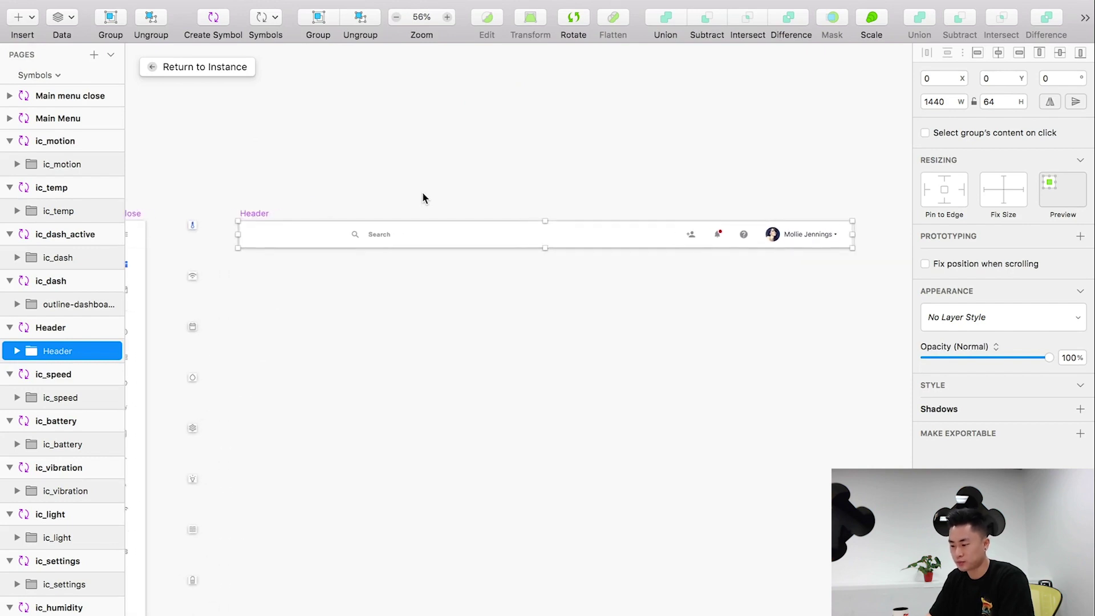
left_click(422, 193)
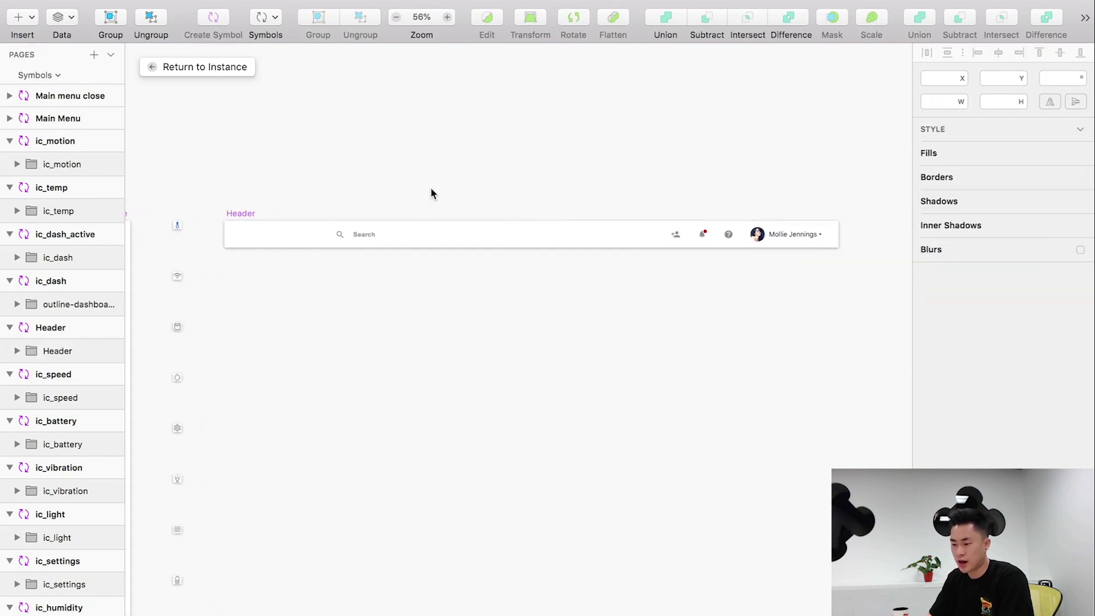
left_click(246, 217)
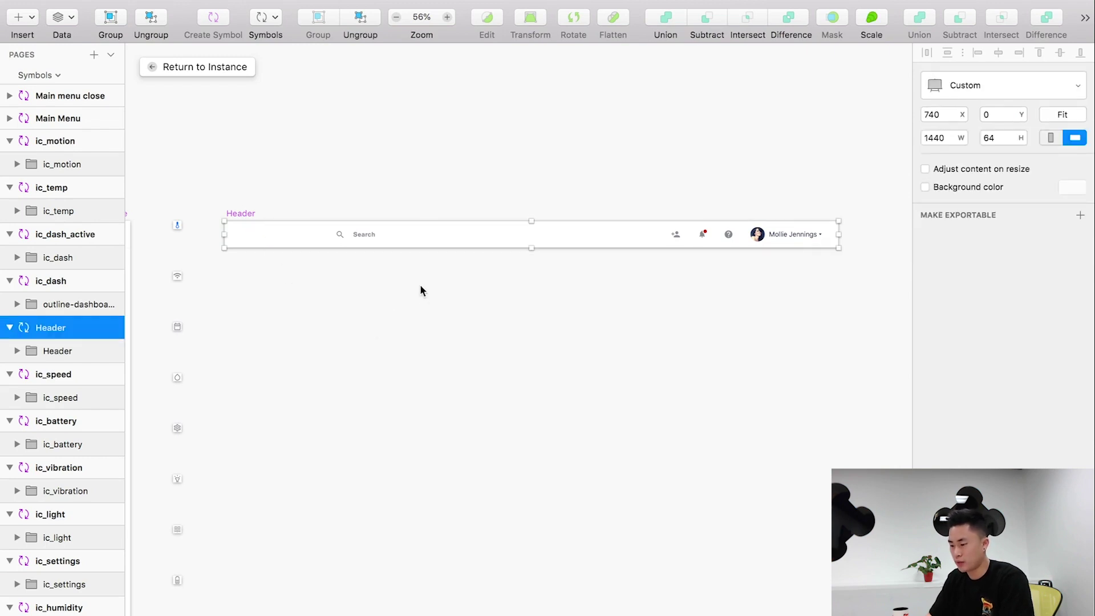
- Change the header's search text to 'Search HERE' and return to Page 1
scroll(369, 255, "up", 5)
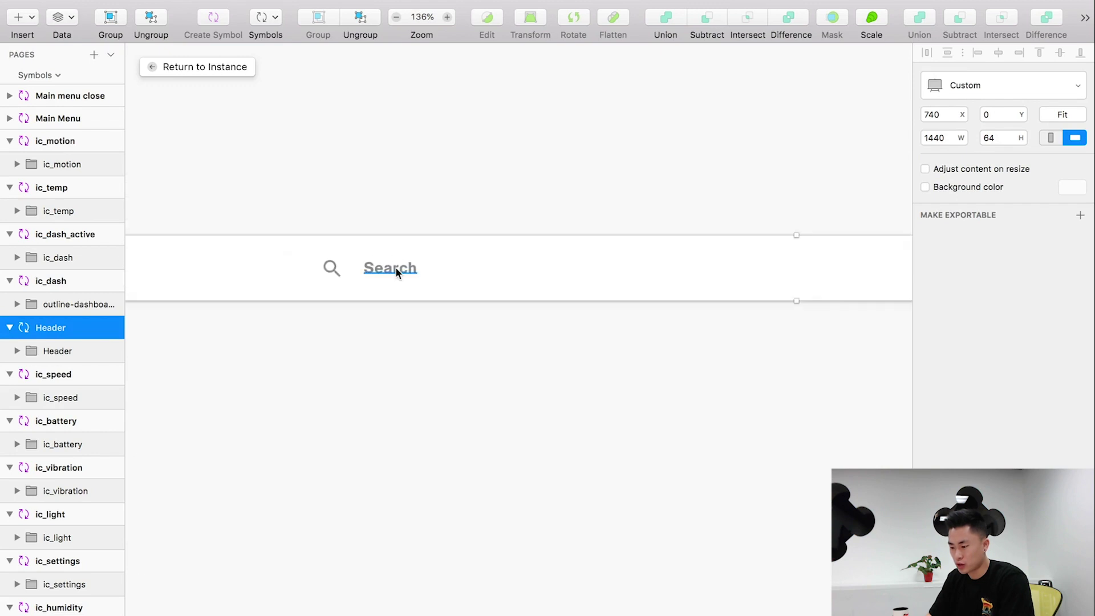
left_click(396, 268)
double_click(391, 269)
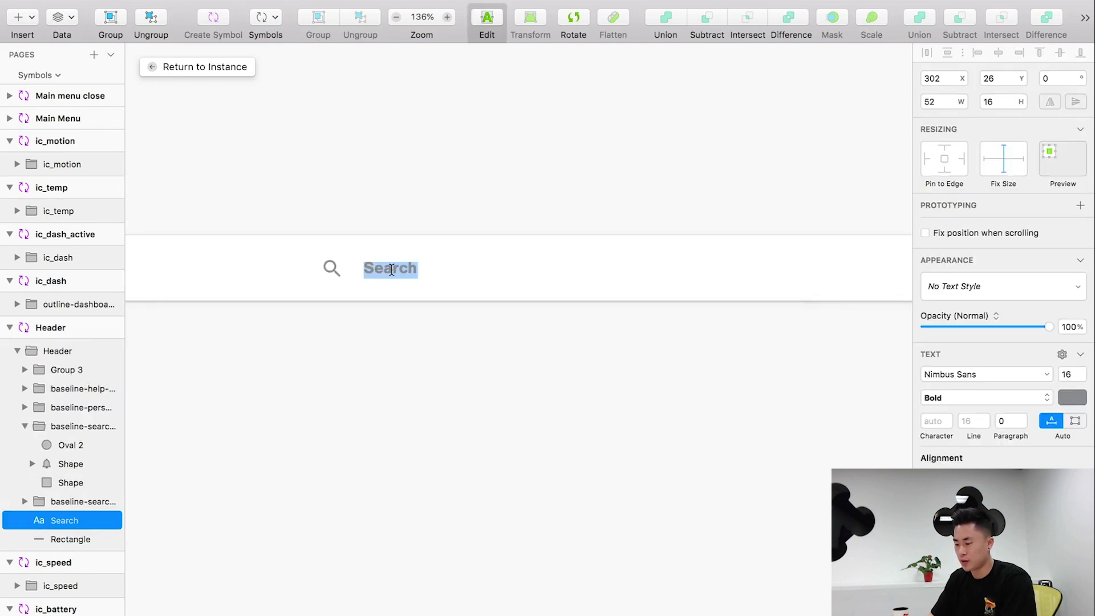
type("Sear")
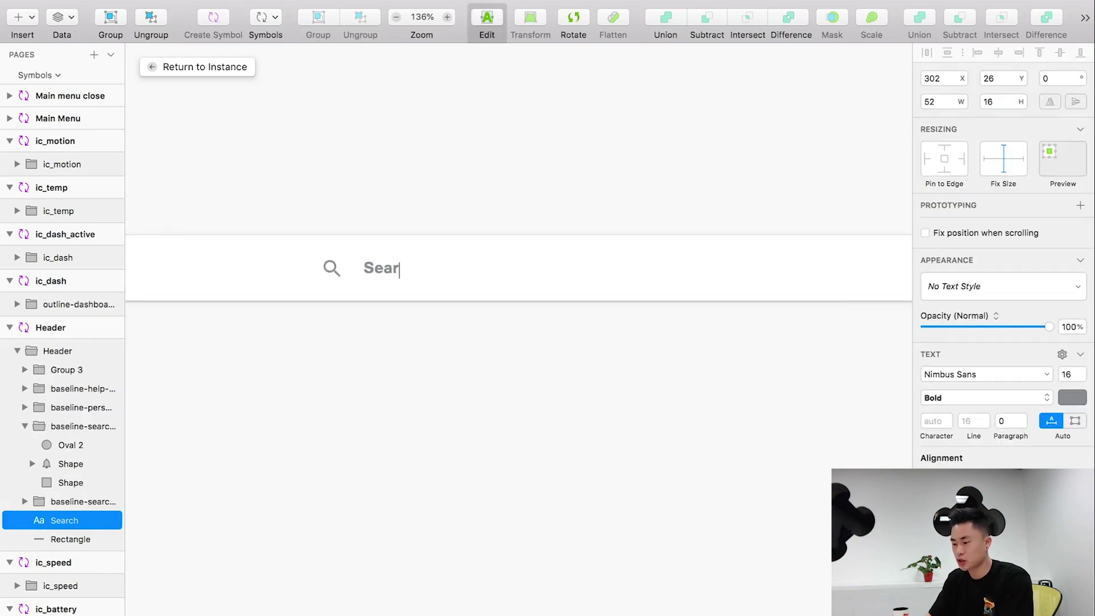
type("ch HERE")
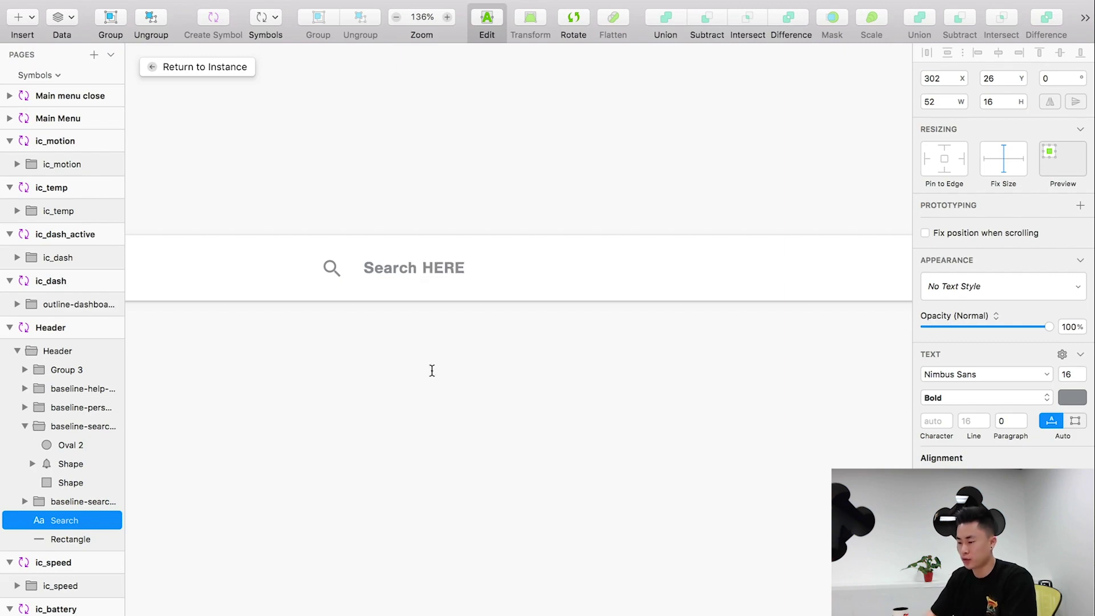
left_click(383, 299)
left_click(194, 67)
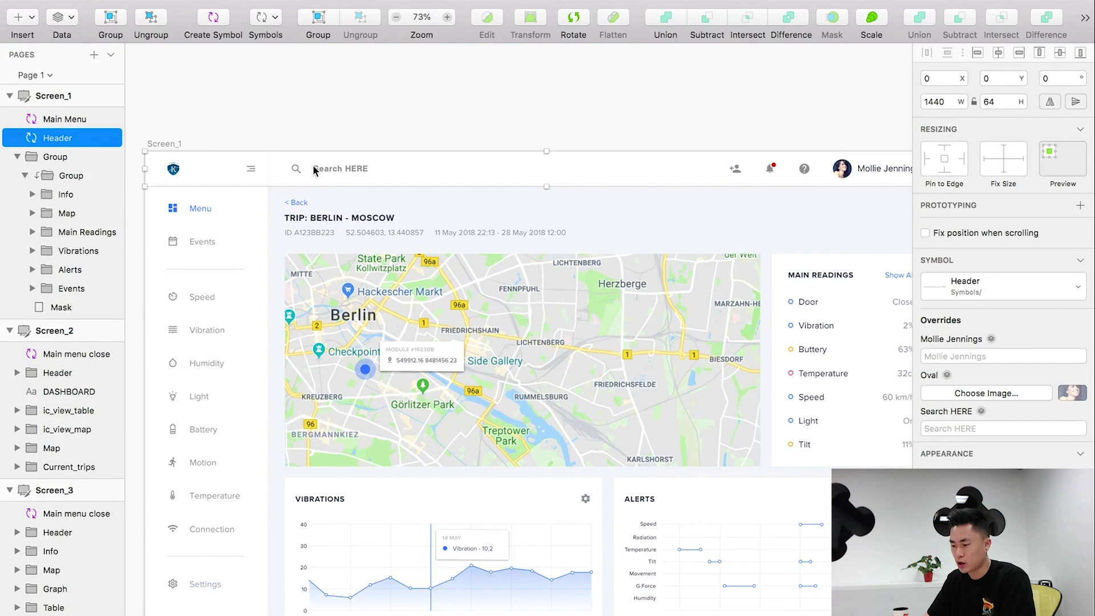
- Override the user name shown in Screen_1's Header instance with a different name
scroll(362, 180, "down", 5)
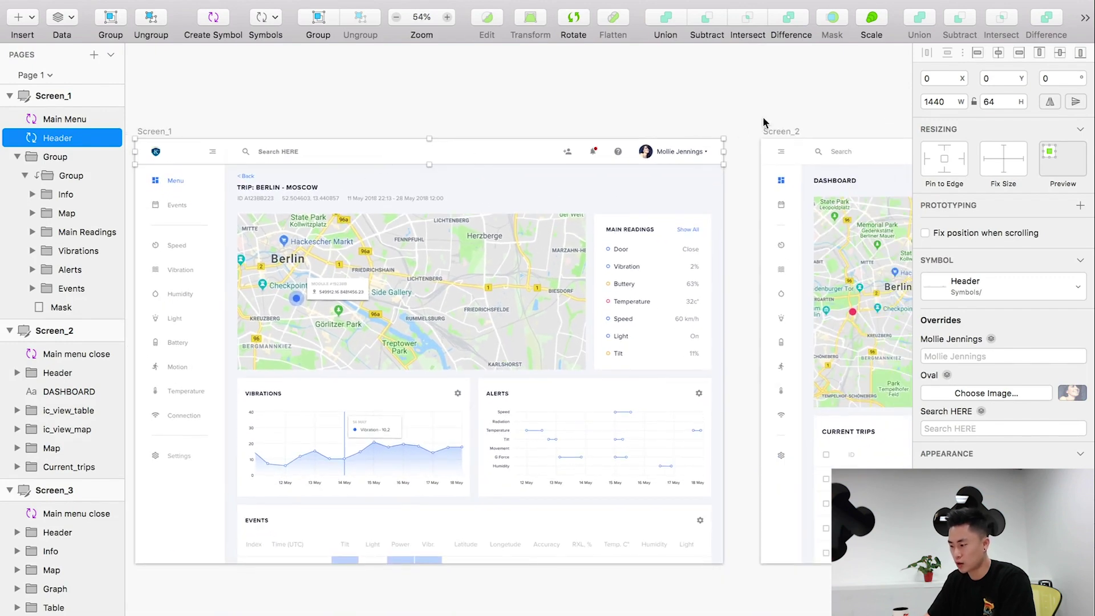
scroll(447, 116, "left", 2)
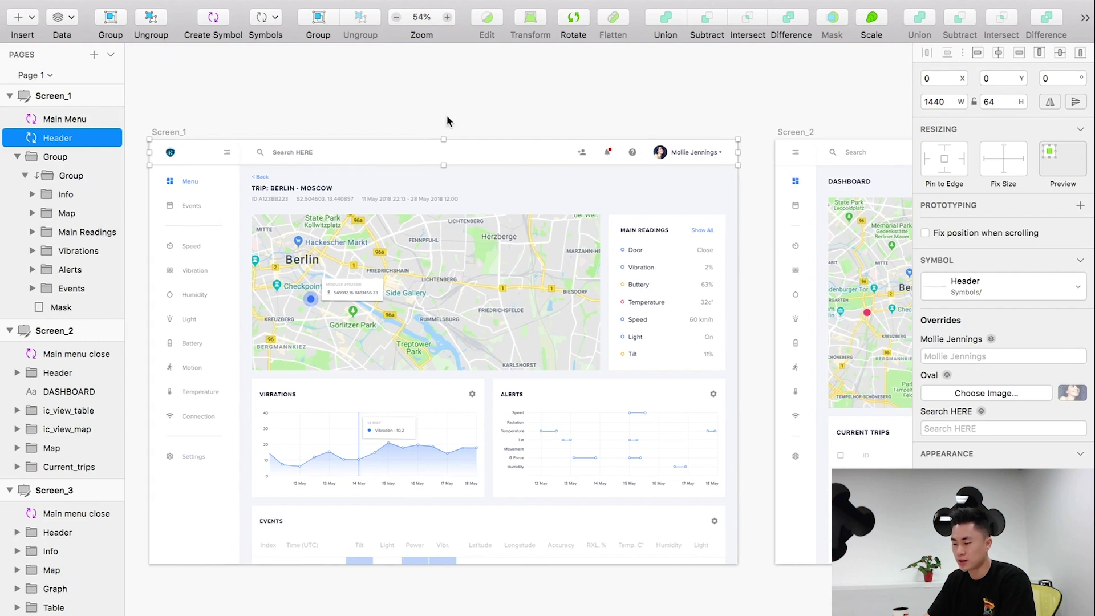
left_click(446, 116)
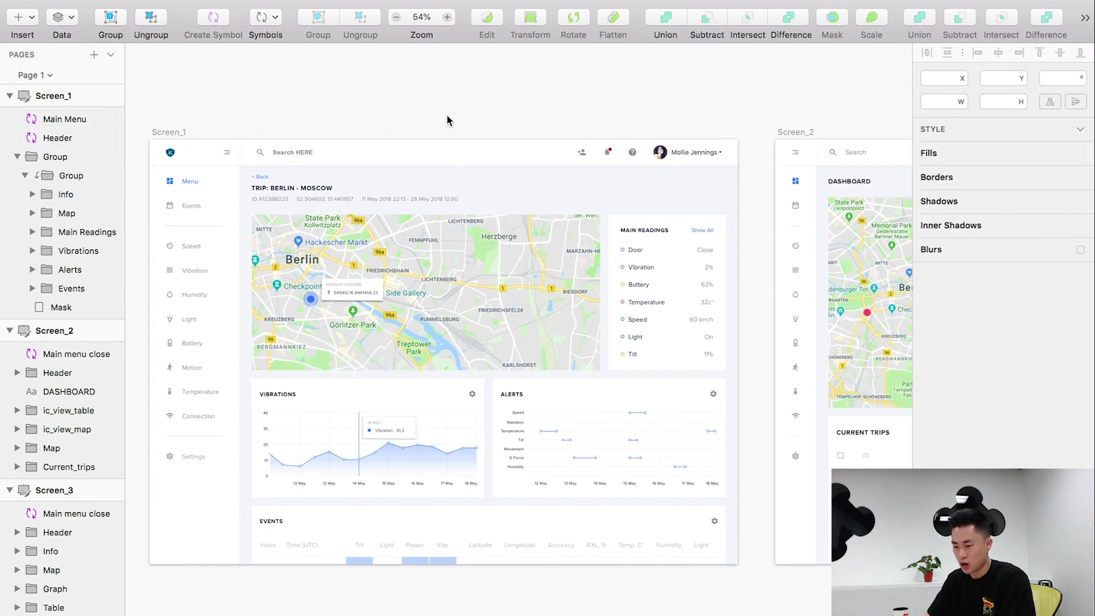
left_click(444, 158)
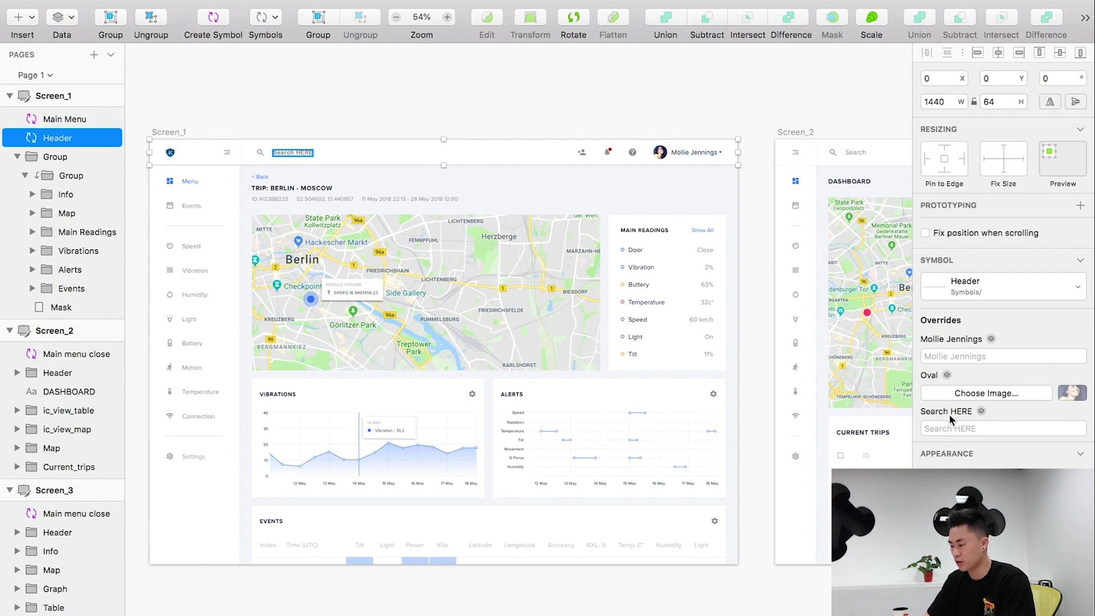
left_click(962, 356)
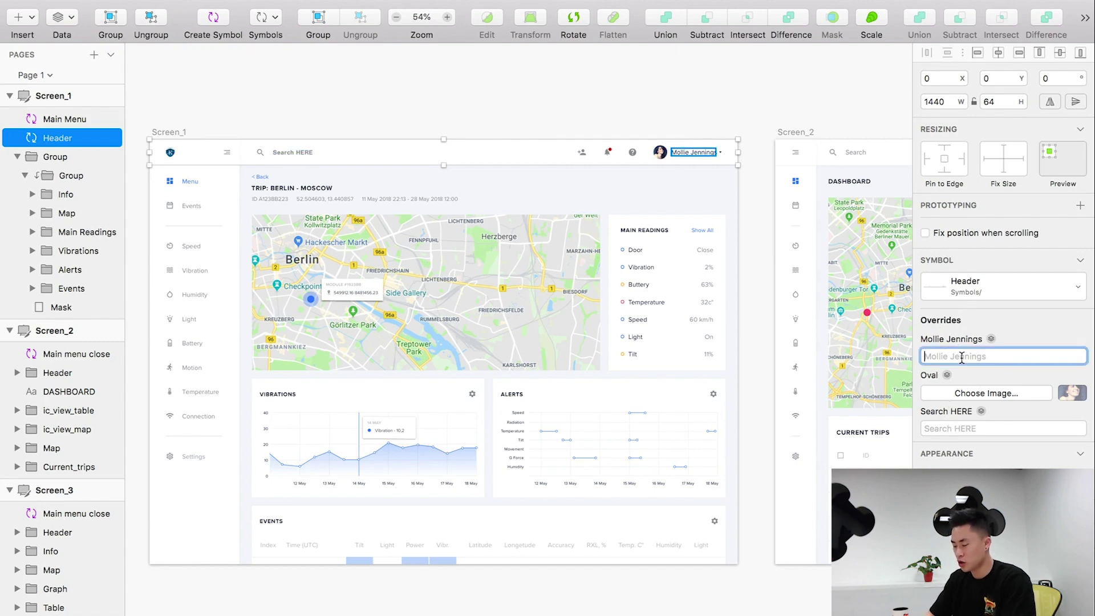
type("Kevin G")
key("Return")
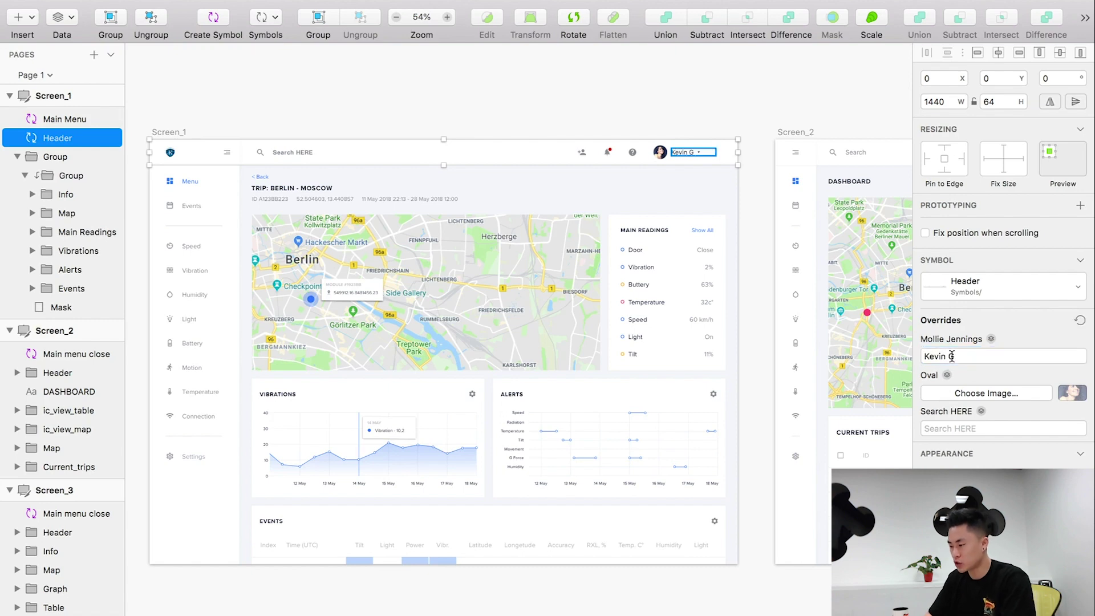
left_click(717, 103)
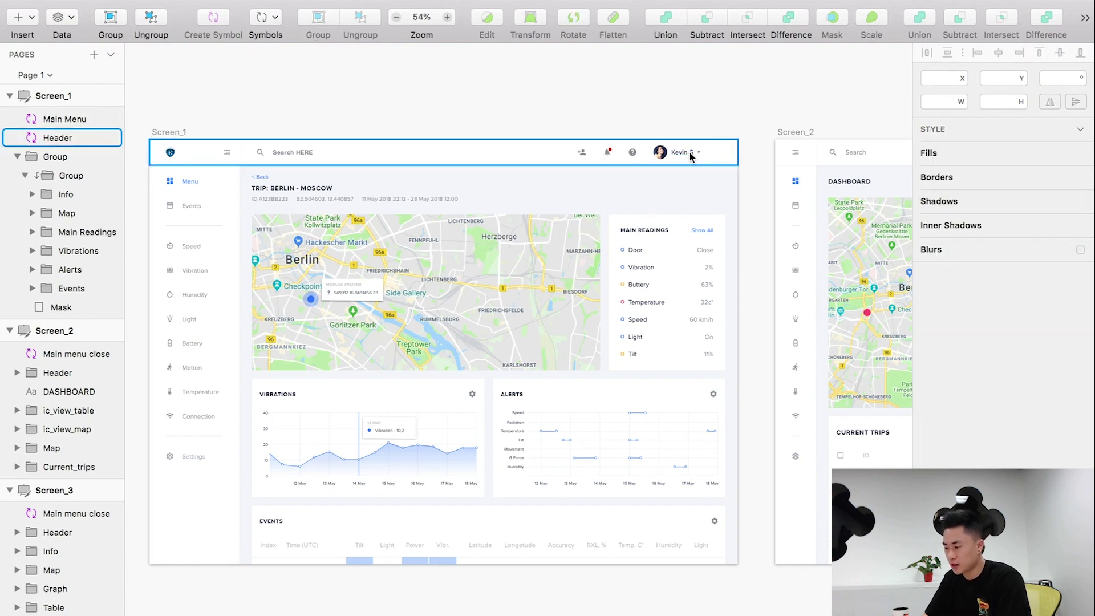
scroll(689, 152, "left", 1)
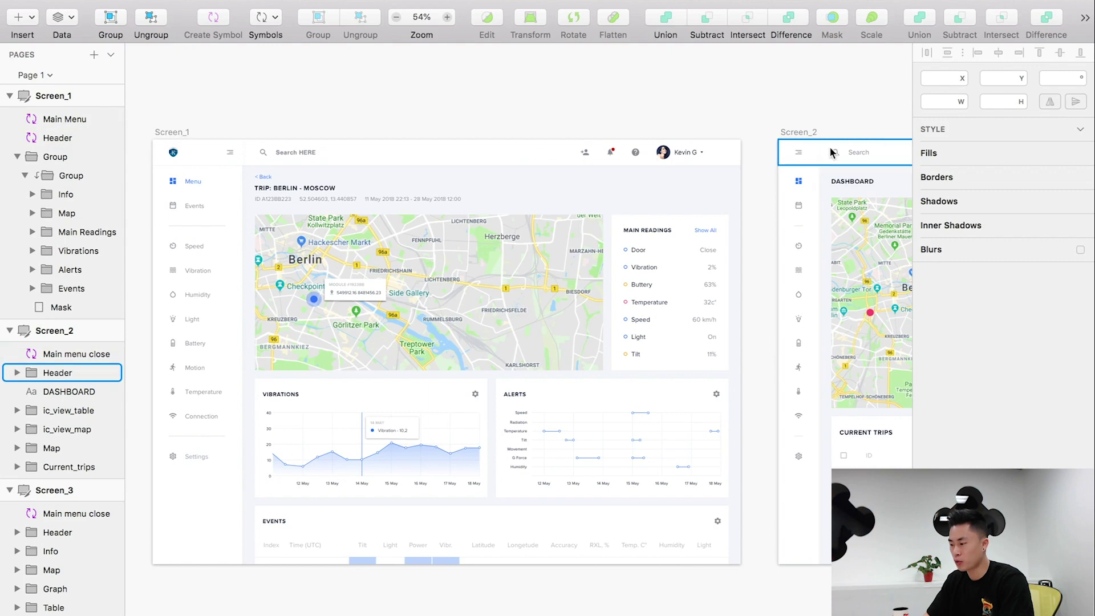
- Reopen the Header symbol master, then go back to the Page 1 dashboards
double_click(453, 158)
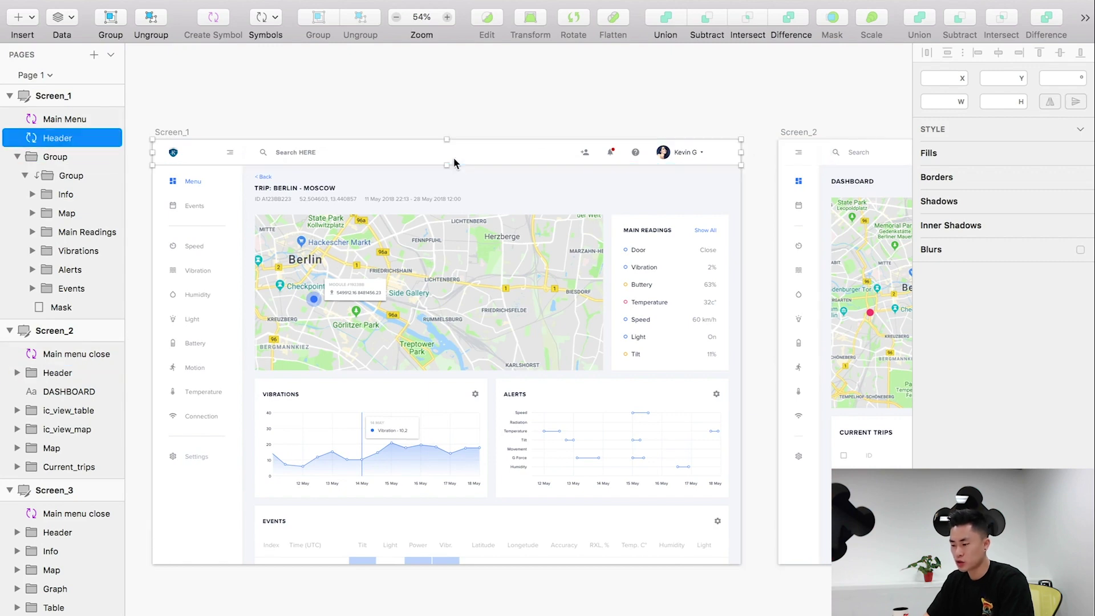
scroll(363, 179, "up", 5)
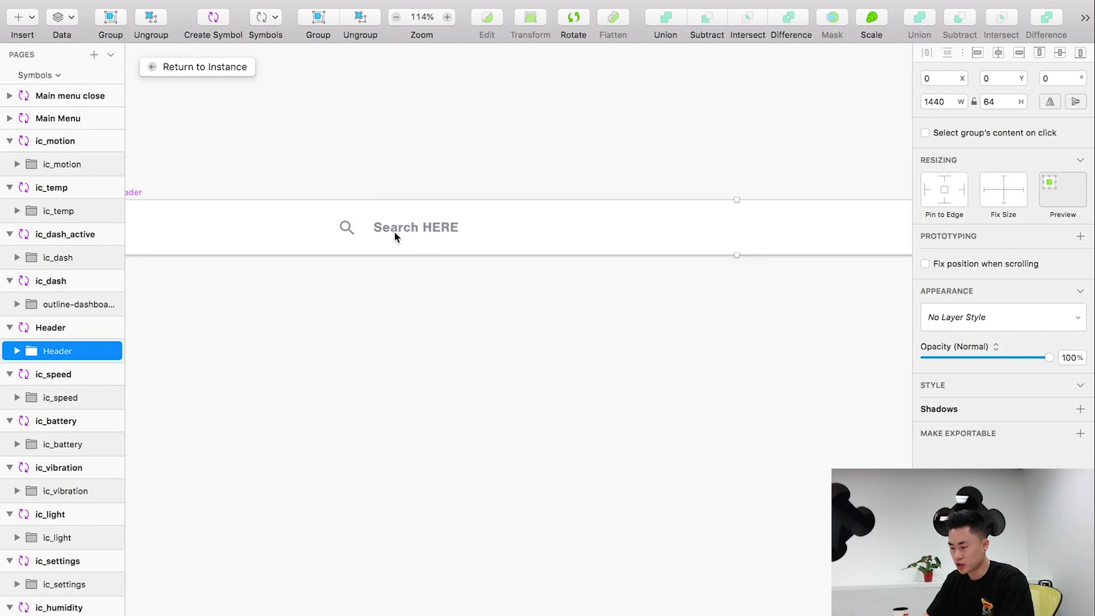
left_click(220, 70)
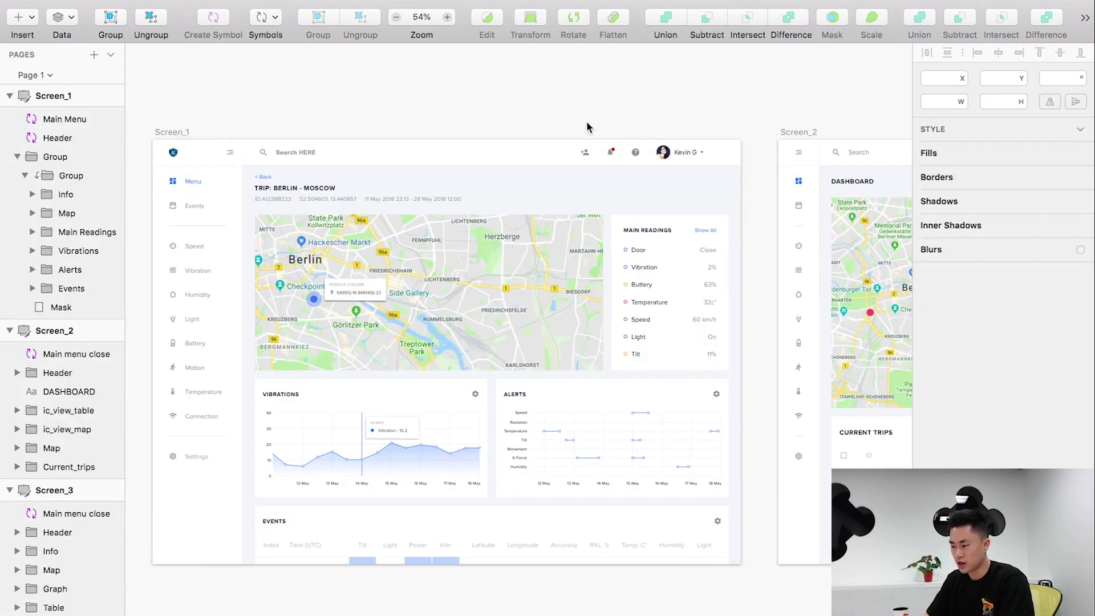
- Select the headers on Screen_1 and Screen_2, then zoom in on Screen_2
left_click(573, 154)
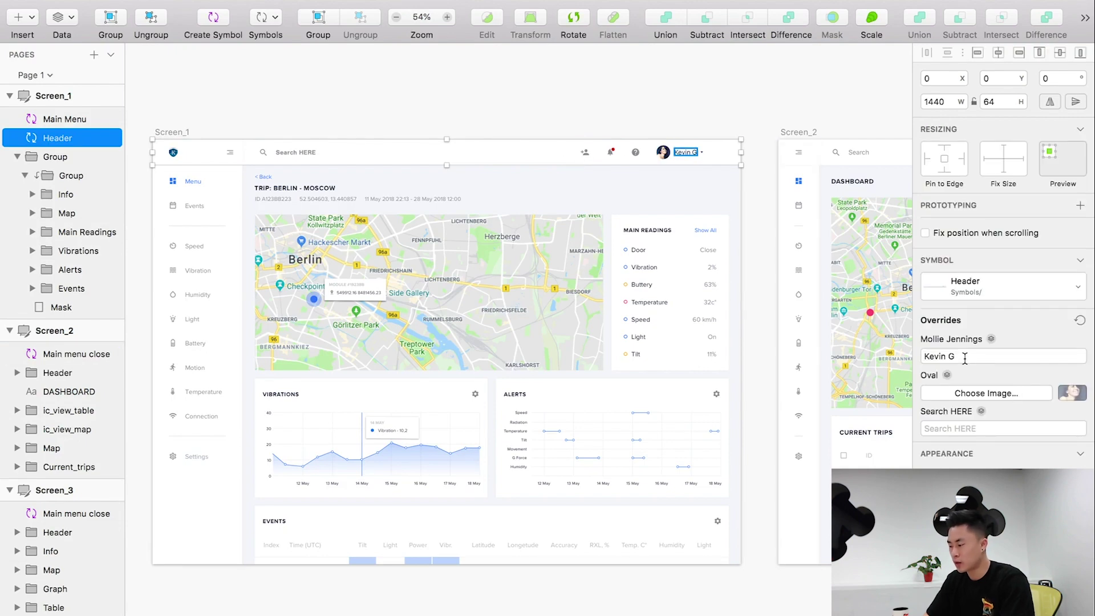
scroll(859, 357, "right", 10)
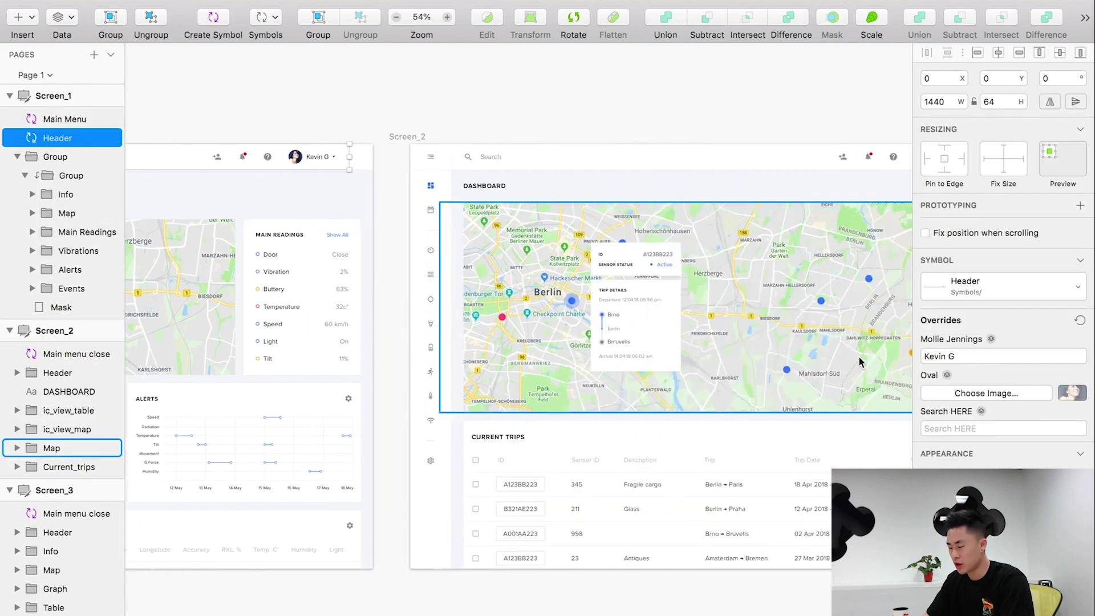
scroll(789, 162, "left", 5)
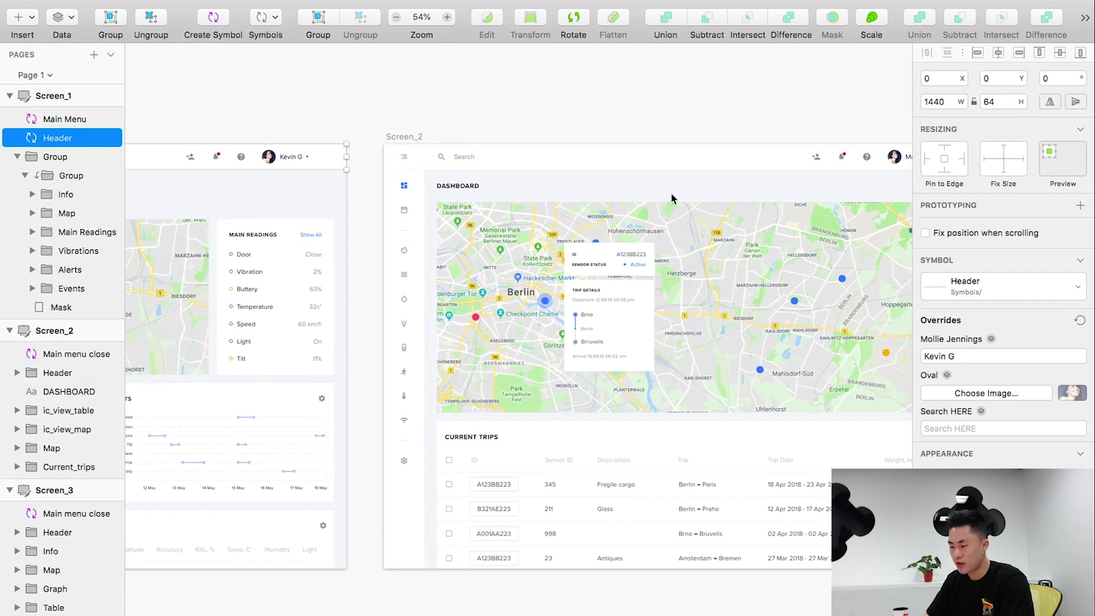
scroll(571, 145, "right", 5)
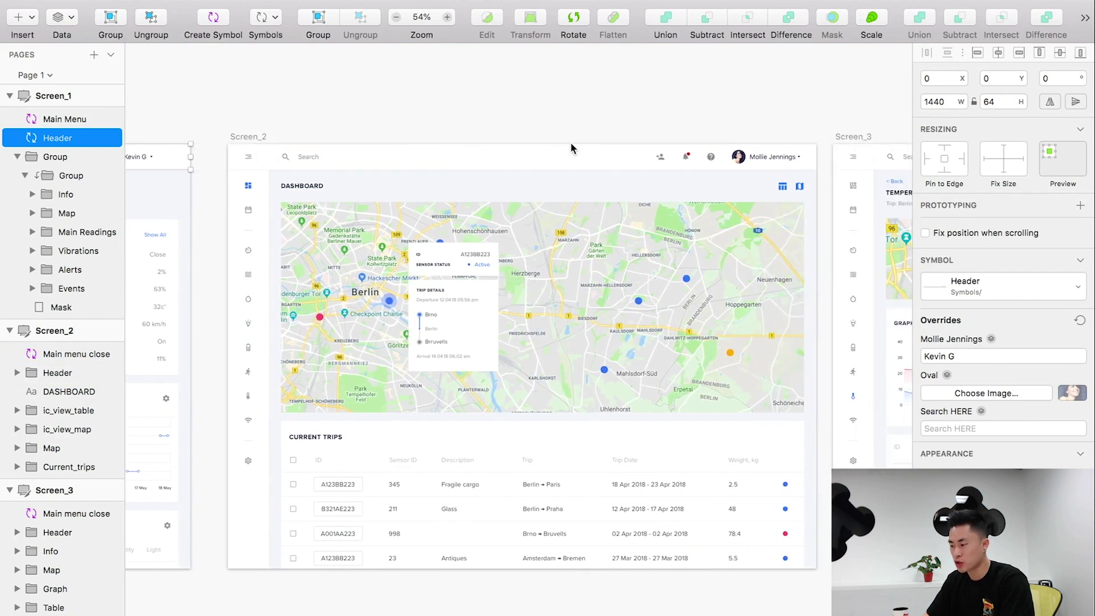
left_click(592, 162)
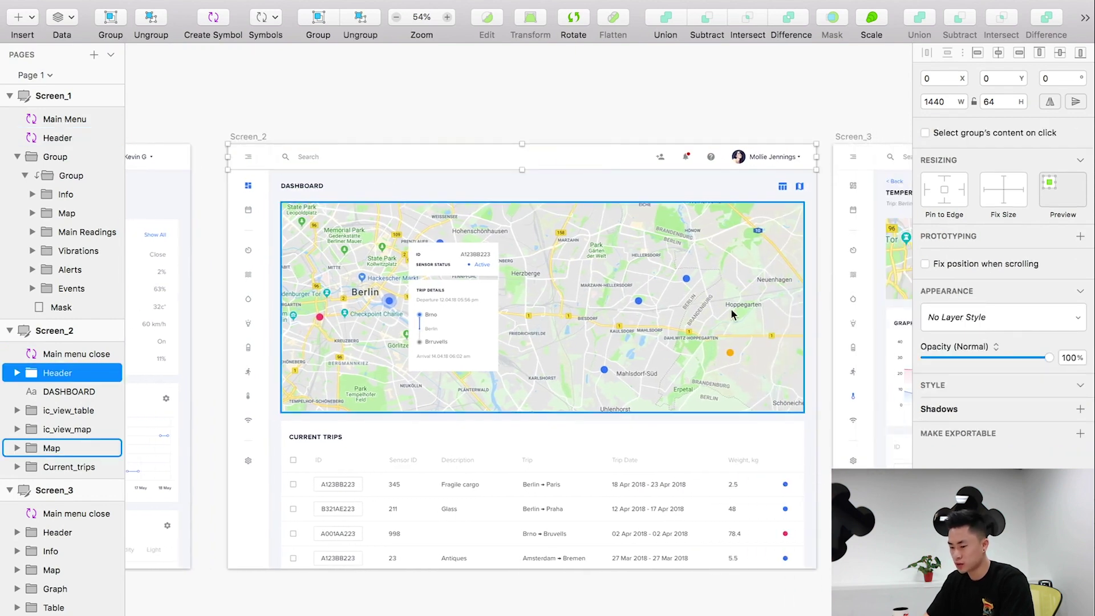
scroll(730, 308, "left", 15)
scroll(508, 260, "left", 3)
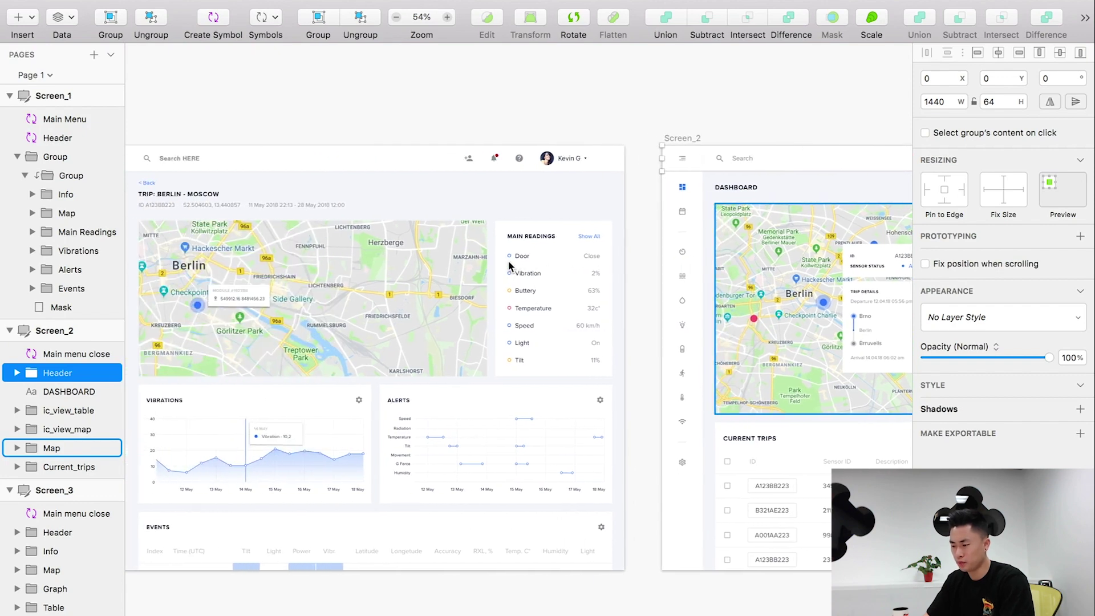
scroll(509, 265, "right", 16)
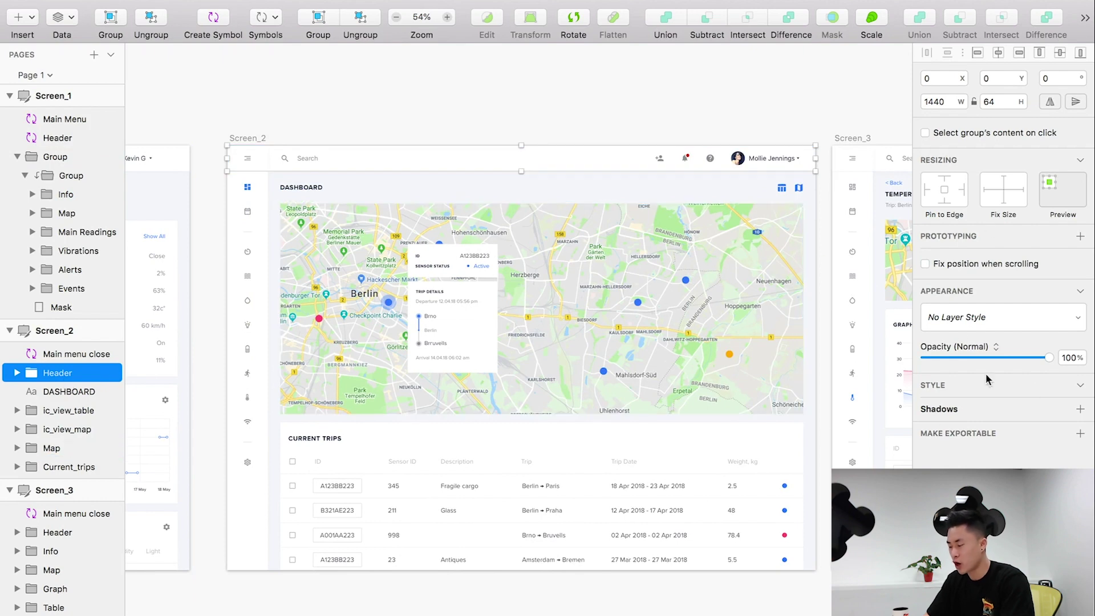
scroll(639, 225, "left", 8)
scroll(638, 222, "left", 16)
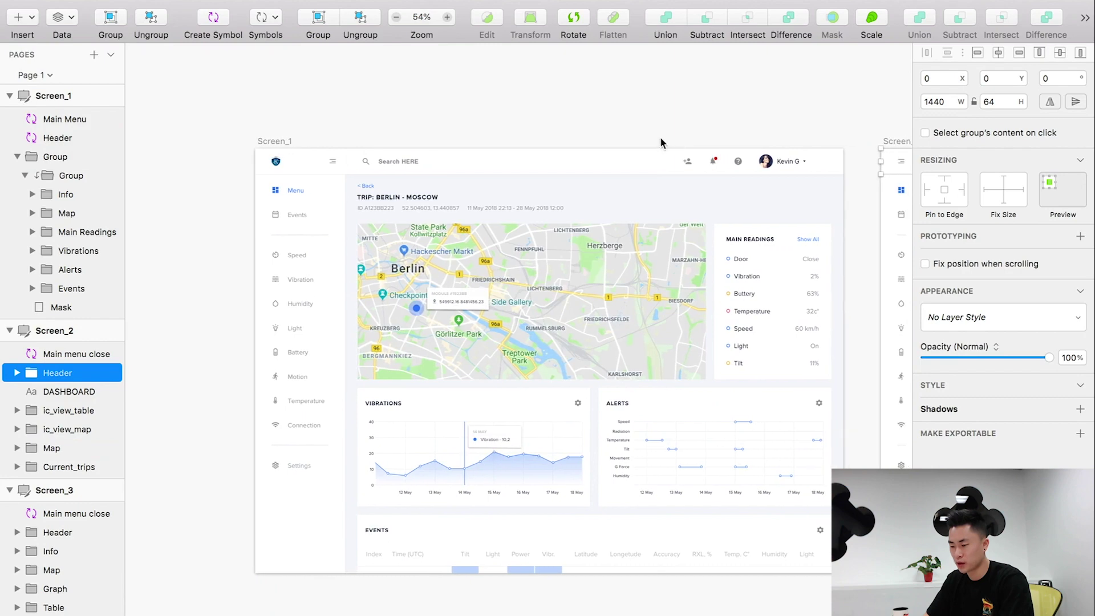
key("super+plus")
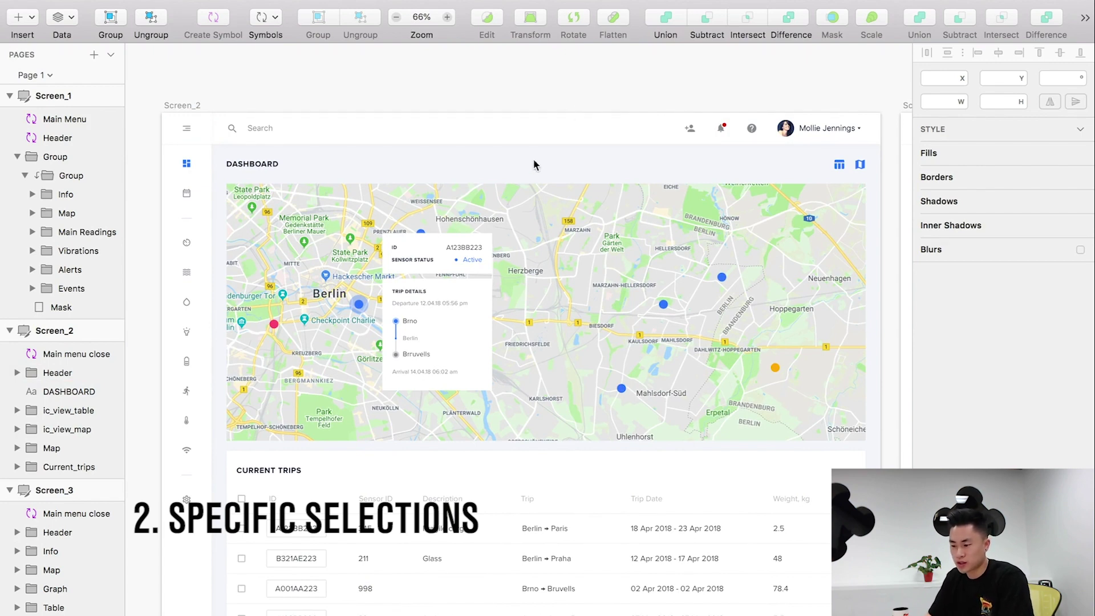
- Expand the Current_trips group and select the rectangle inside the map's trip card
left_click(494, 229)
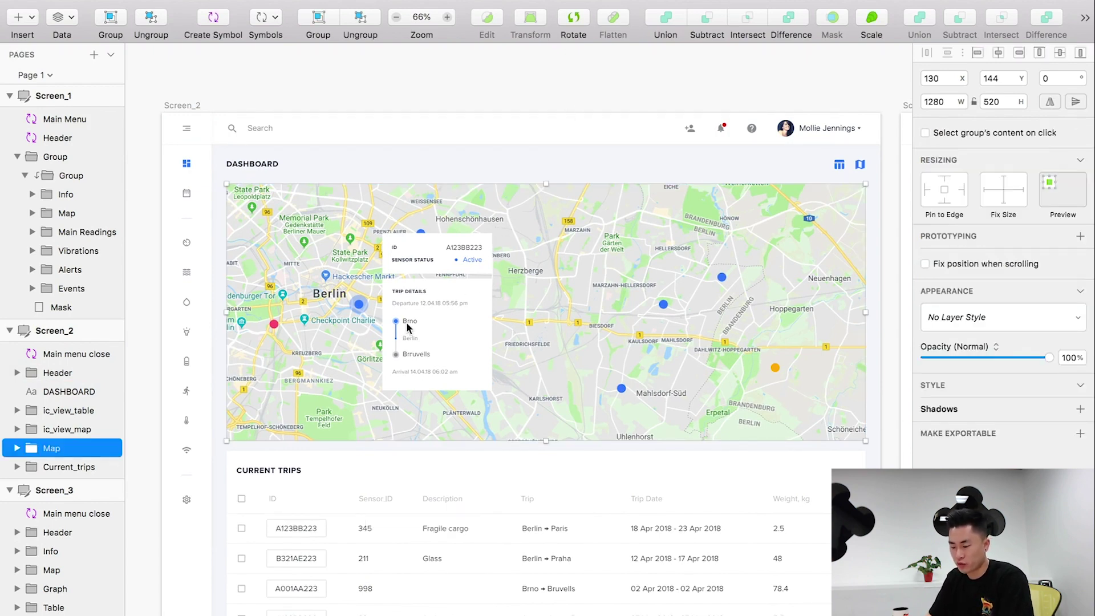
left_click(349, 486)
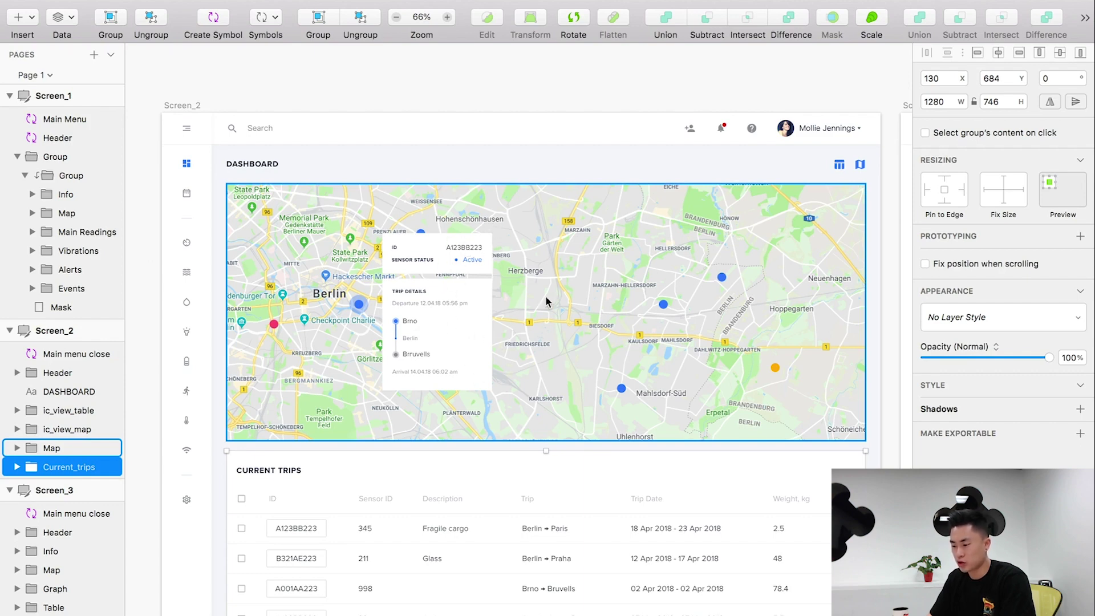
left_click(17, 467)
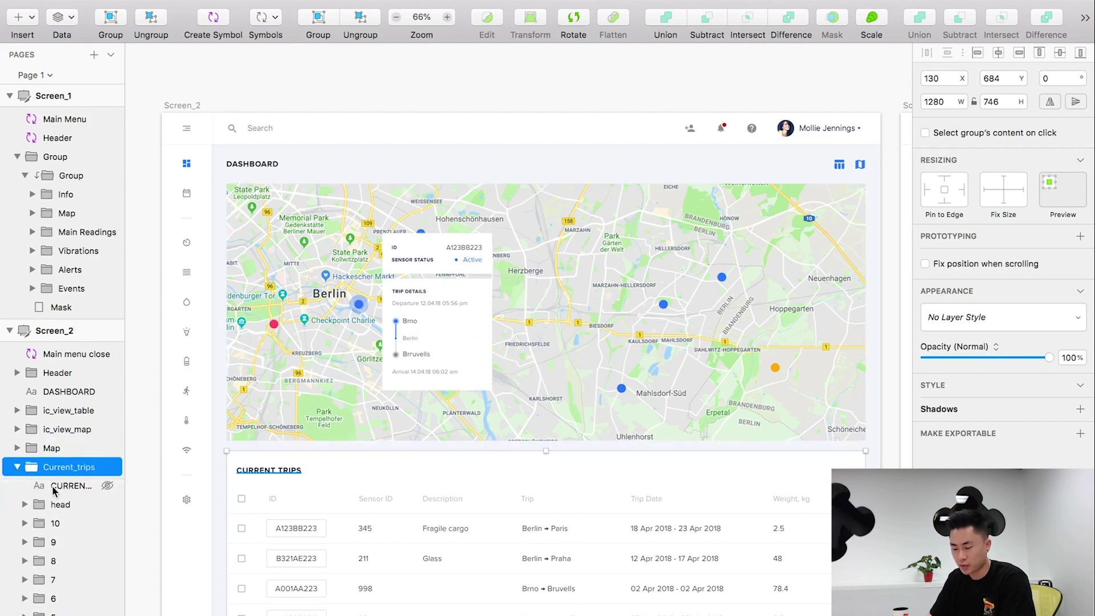
left_click(477, 326, "super")
left_click(488, 336, "super")
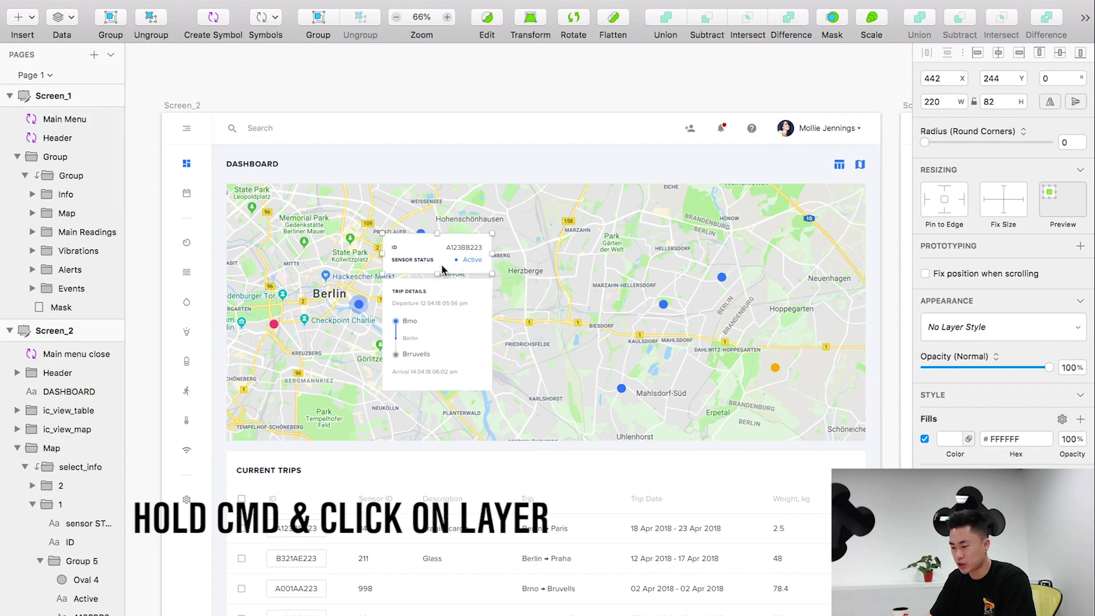
scroll(86, 488, "down", 5)
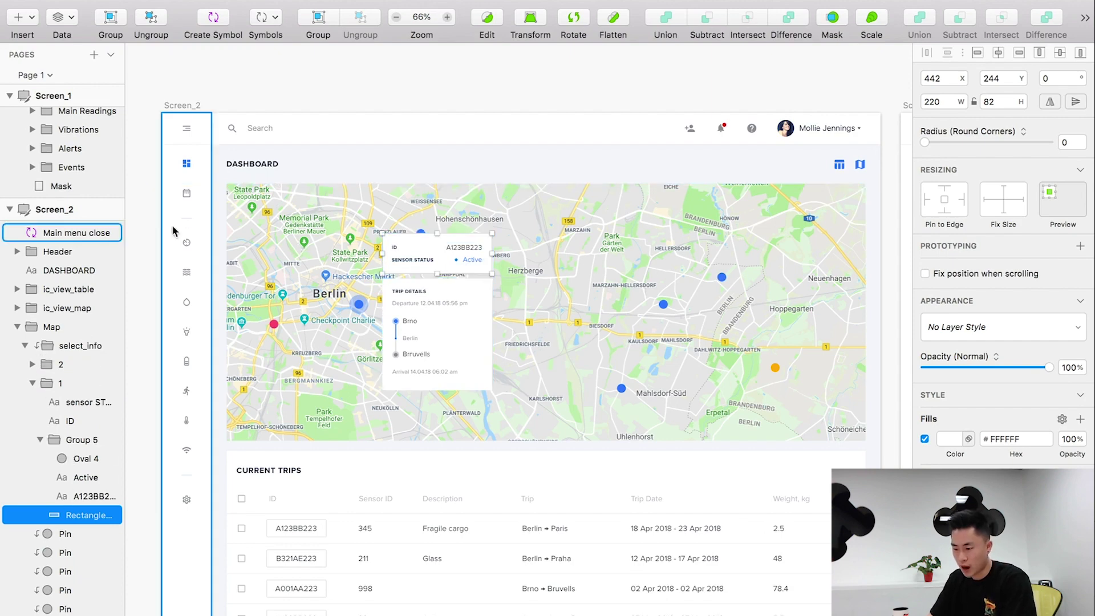
- Select the rectangle behind the ID section and open it for point editing
left_click(224, 233)
left_click(306, 242)
left_click(432, 252, "super")
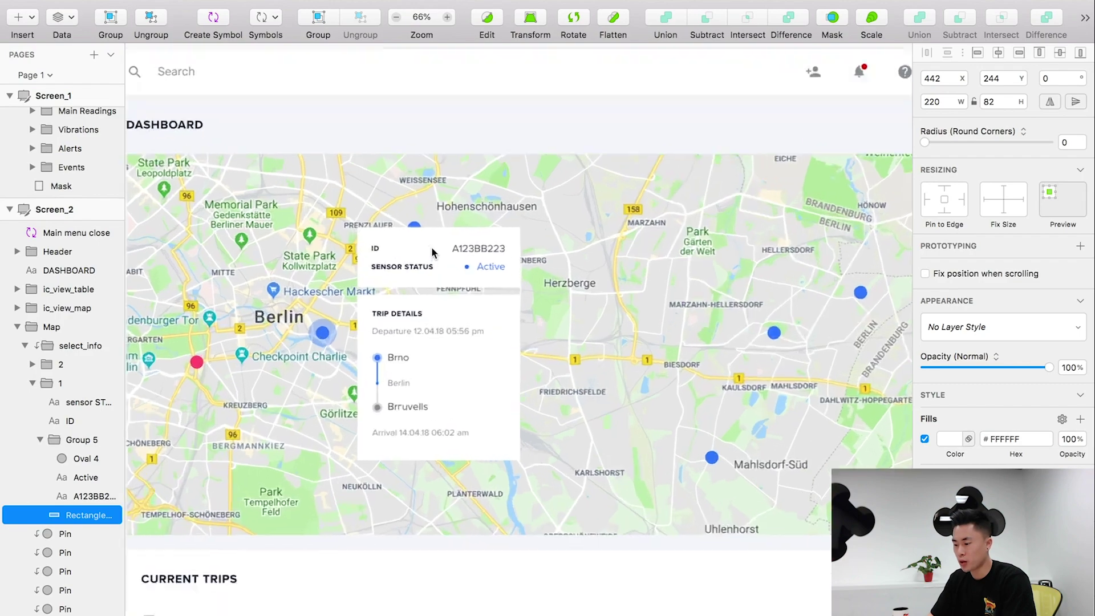
scroll(432, 253, "up", 3)
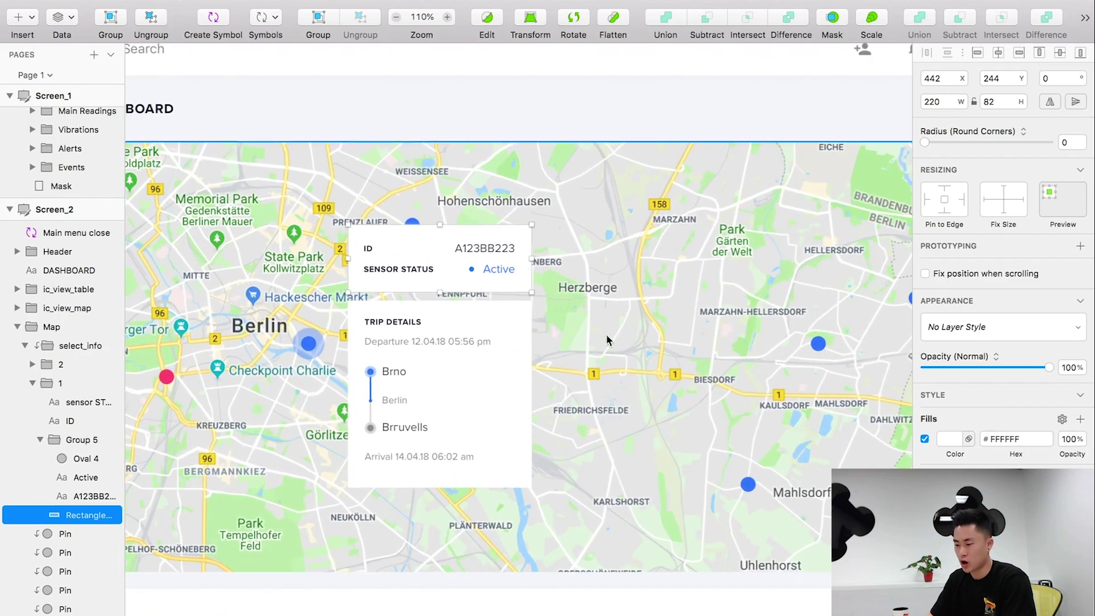
scroll(580, 325, "down", 2)
scroll(507, 260, "up", 5)
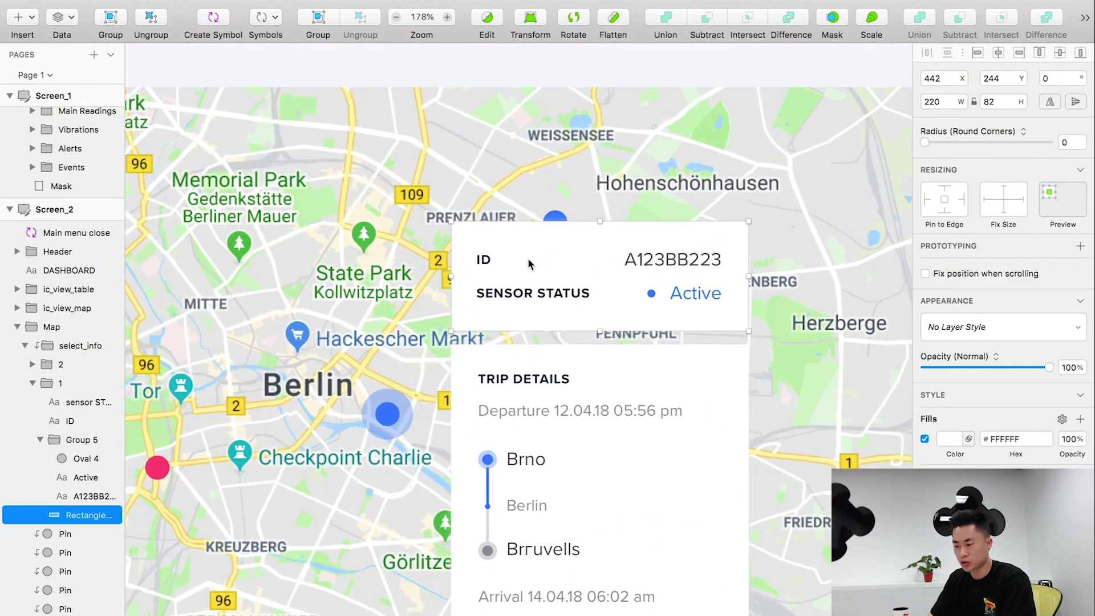
double_click(555, 251)
- Round the ID and sensor box's right-hand corner points to an 8 px radius
scroll(534, 239, "up", 5)
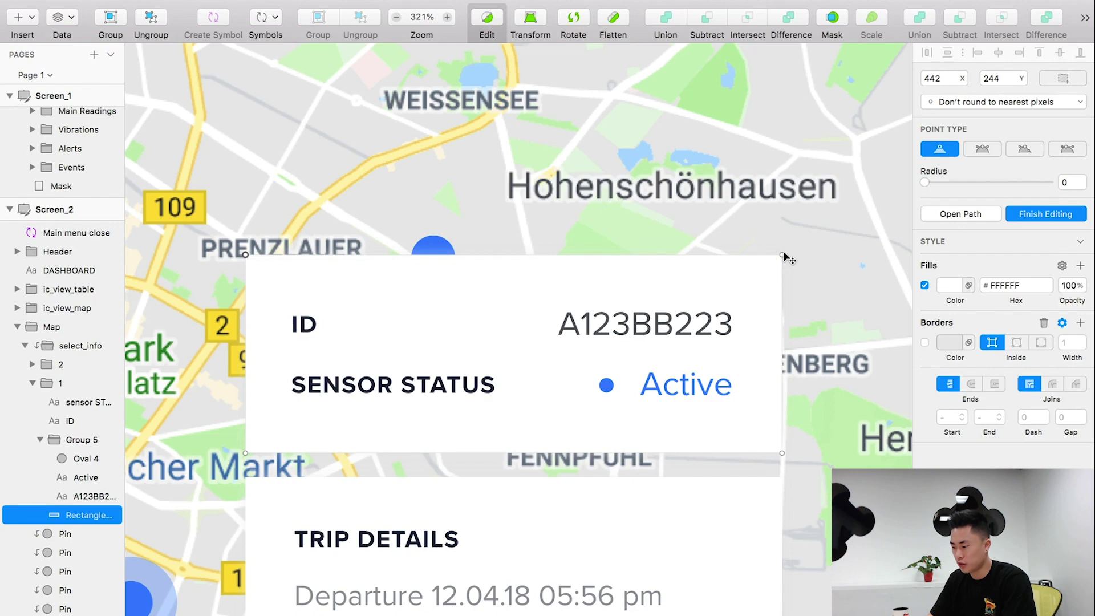
left_click(782, 255, "shift")
left_click(782, 453, "shift")
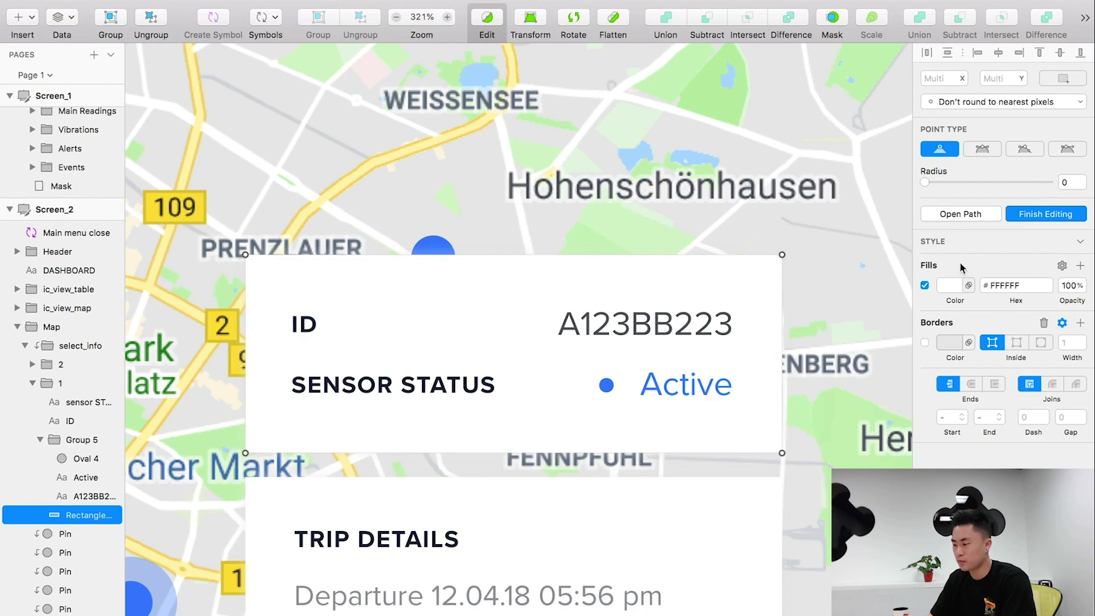
left_click(1064, 183)
type("8")
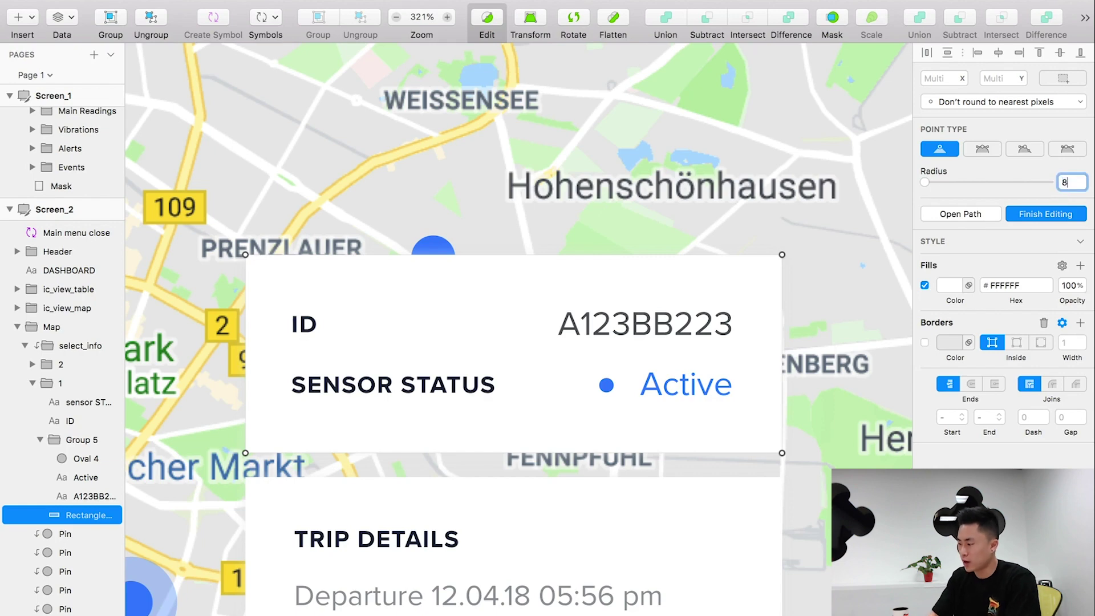
key("Return")
key("Escape")
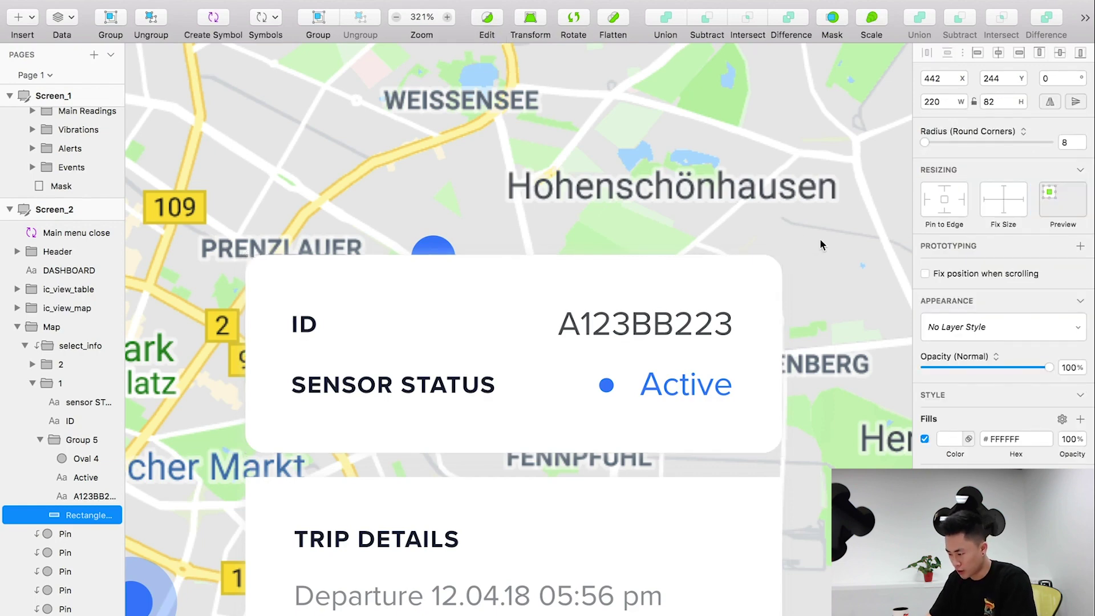
left_click(820, 238)
- Enter and leave editing of the TRIP DETAILS heading without changing it
scroll(740, 374, "down", 5)
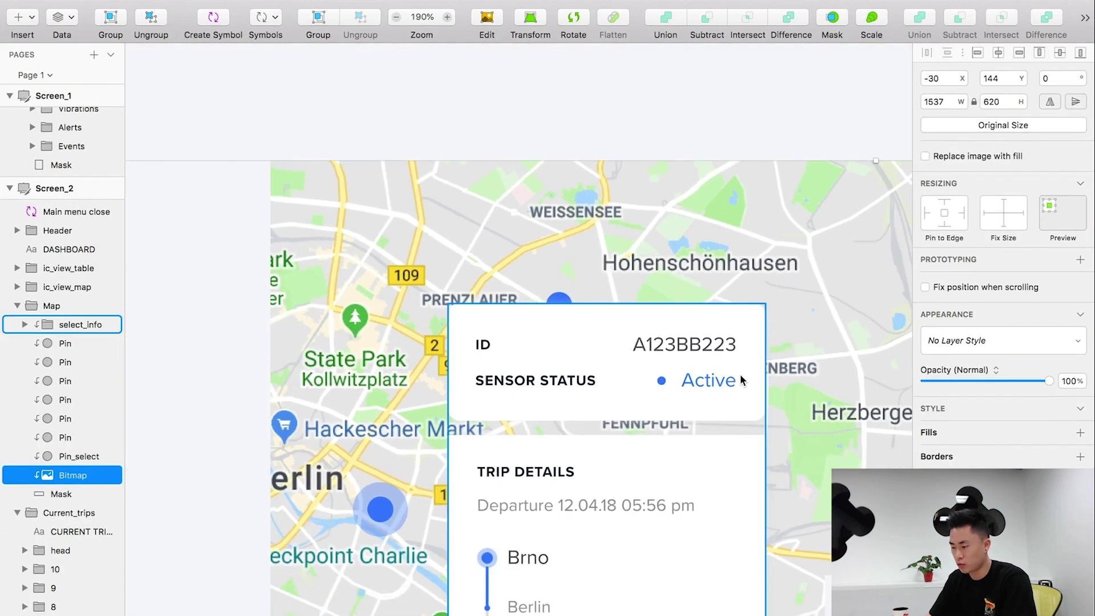
scroll(673, 174, "right", 4)
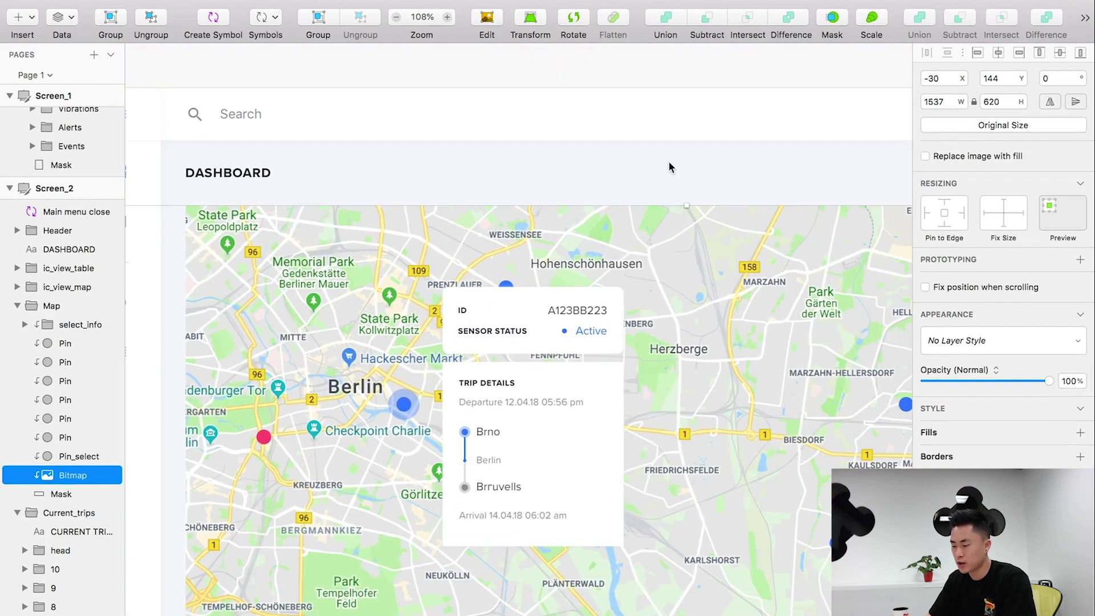
scroll(668, 161, "down", 5)
scroll(669, 161, "down", 1)
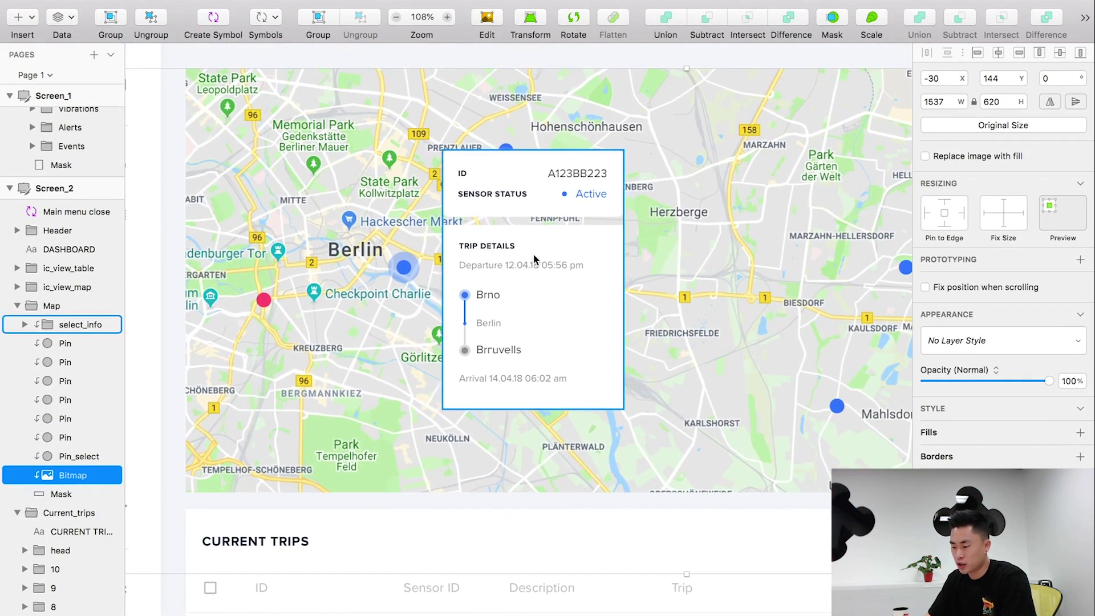
double_click(489, 251)
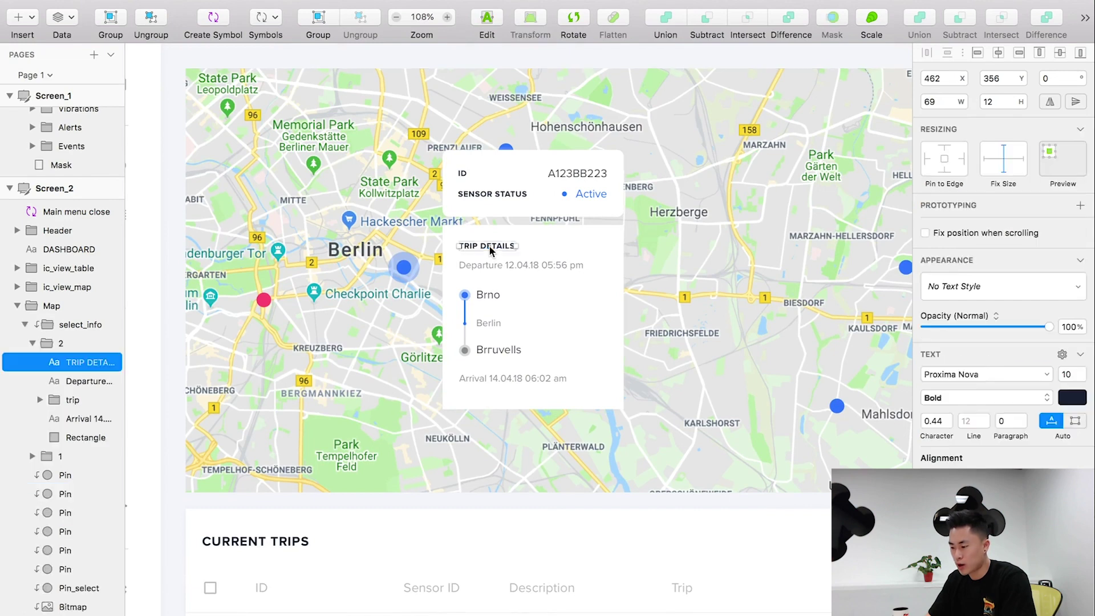
double_click(490, 249)
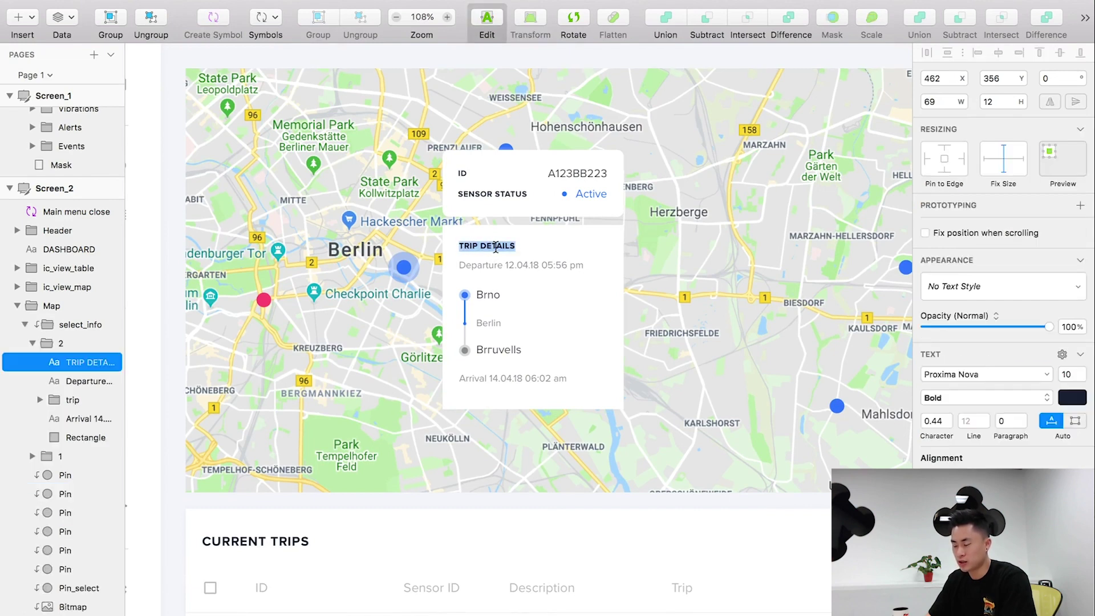
key("Escape")
scroll(488, 272, "up", 5)
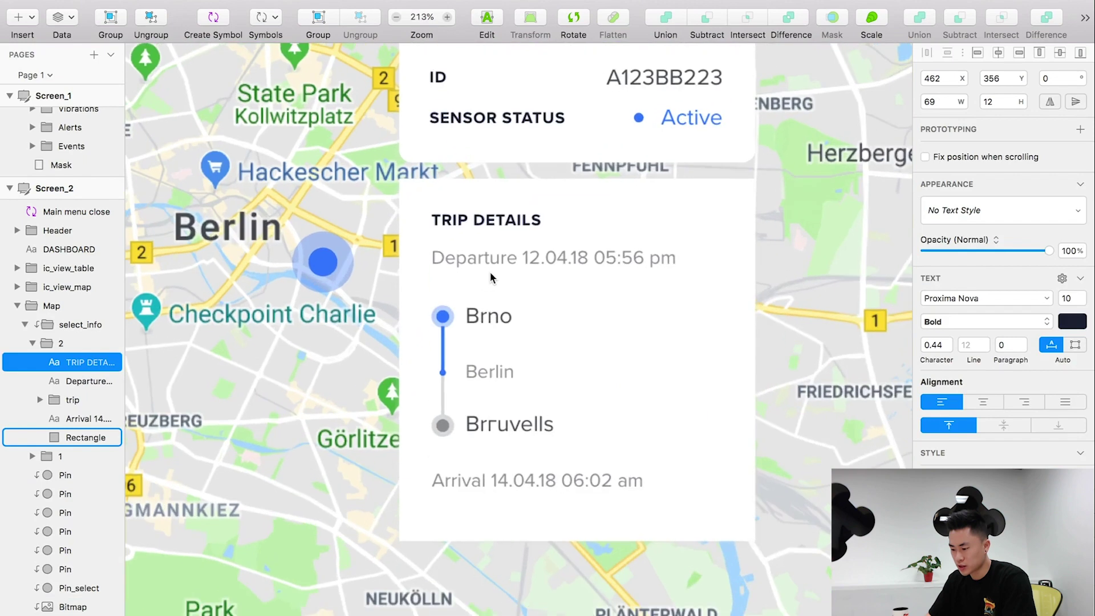
- Fill the Brno departure dot red (#FF3A3A) and zoom out to Screen_2
double_click(446, 318)
left_click(950, 398)
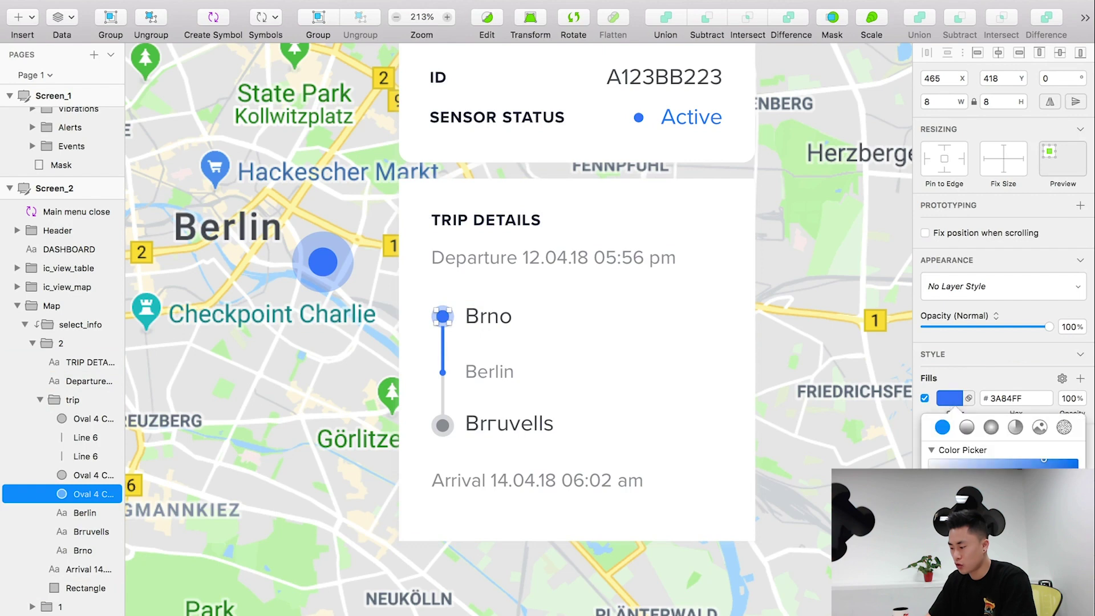
left_click(969, 490)
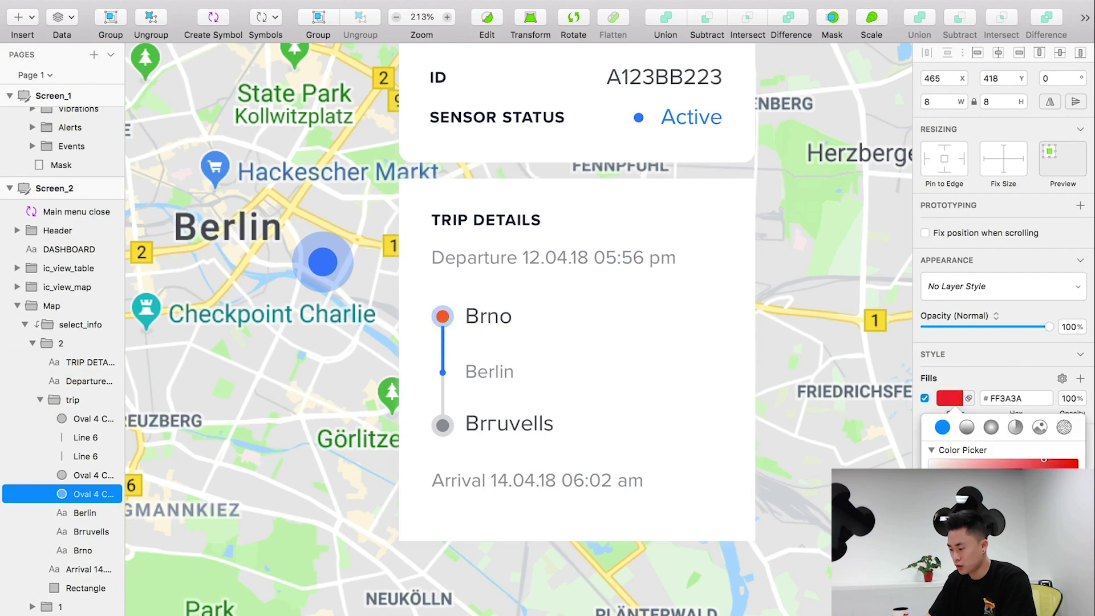
left_click(766, 406)
key("super+minus")
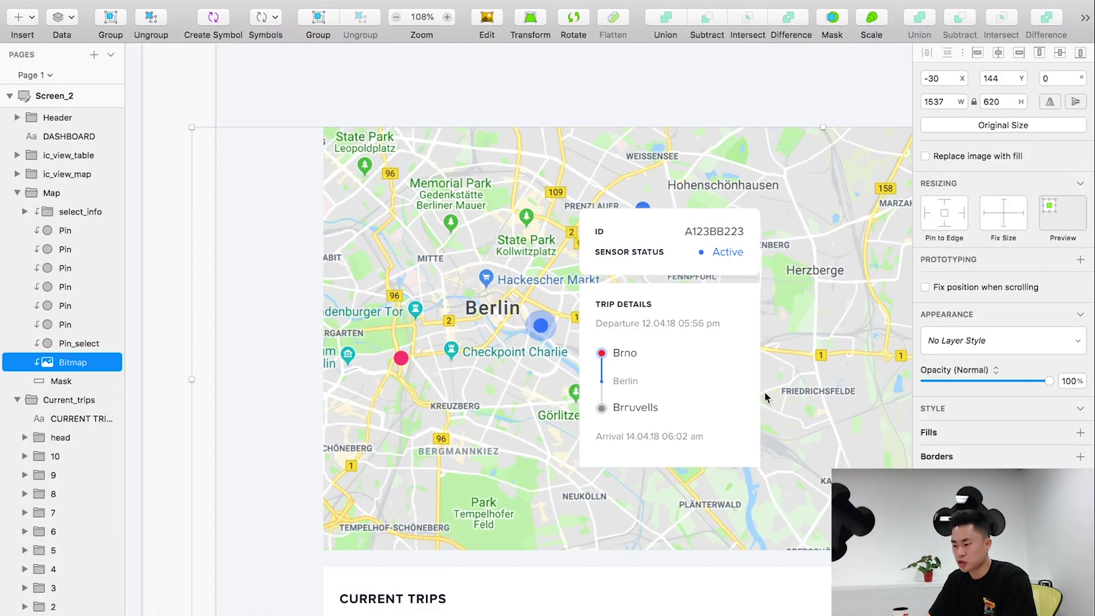
key("super+minus")
key("super+minus")
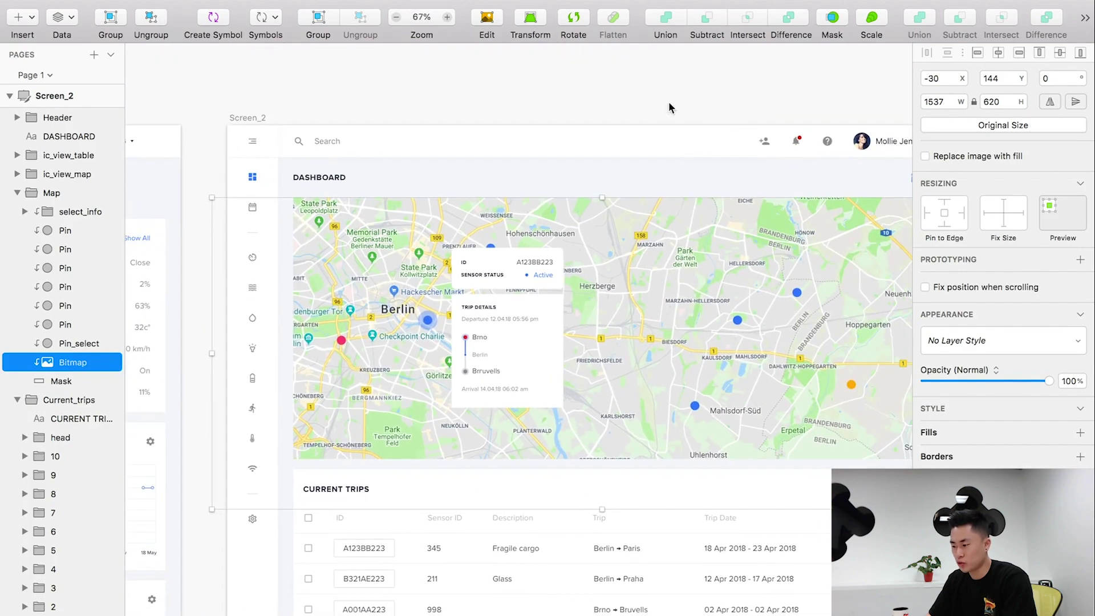
key("Escape")
- Move the canvas from Screen_2's map over to Screen_5's Parameters of Sensors panel
scroll(644, 153, "up", 3)
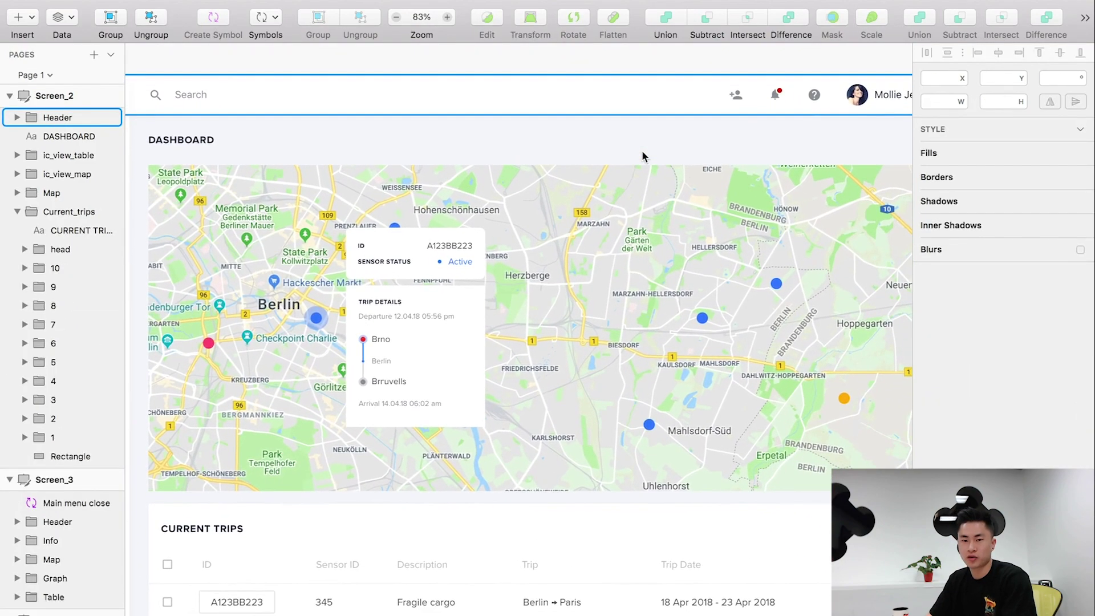
left_click(631, 244)
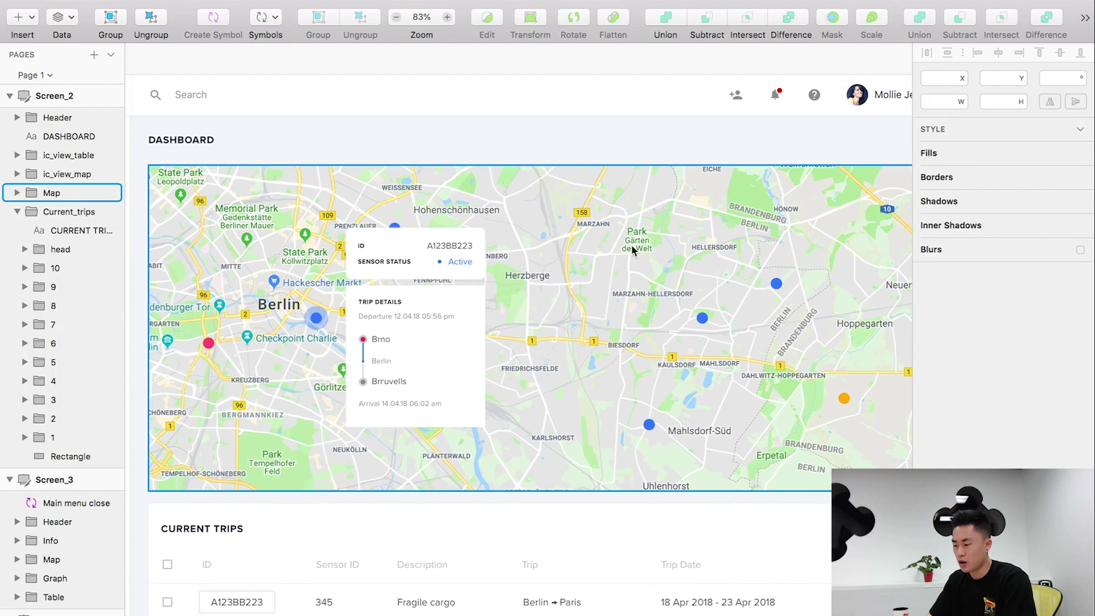
scroll(630, 245, "down", 3)
scroll(631, 245, "up", 2)
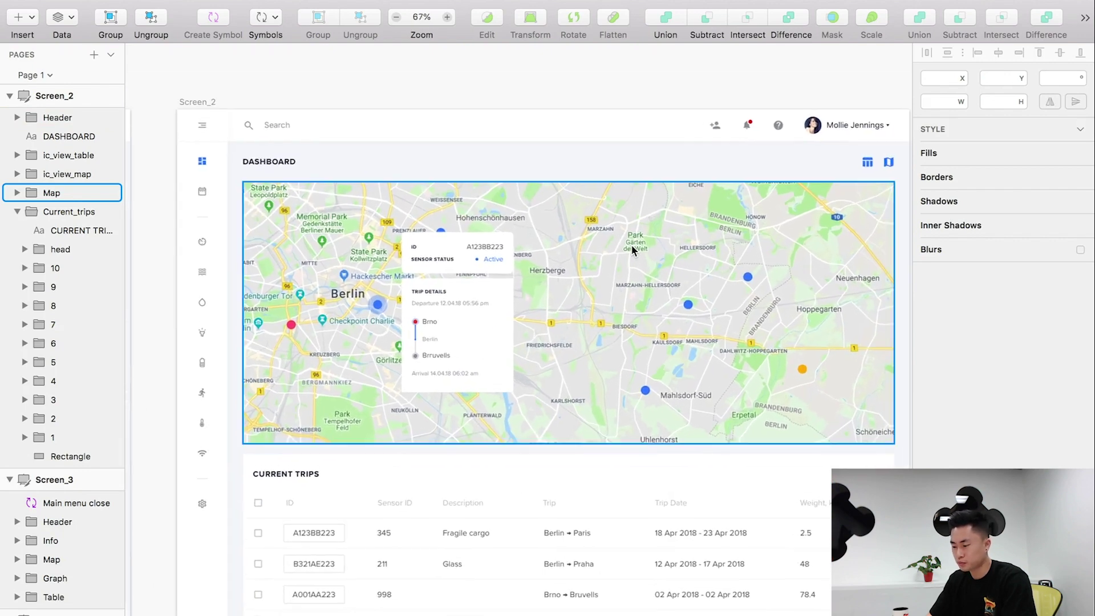
scroll(630, 244, "right", 2)
left_click(549, 102)
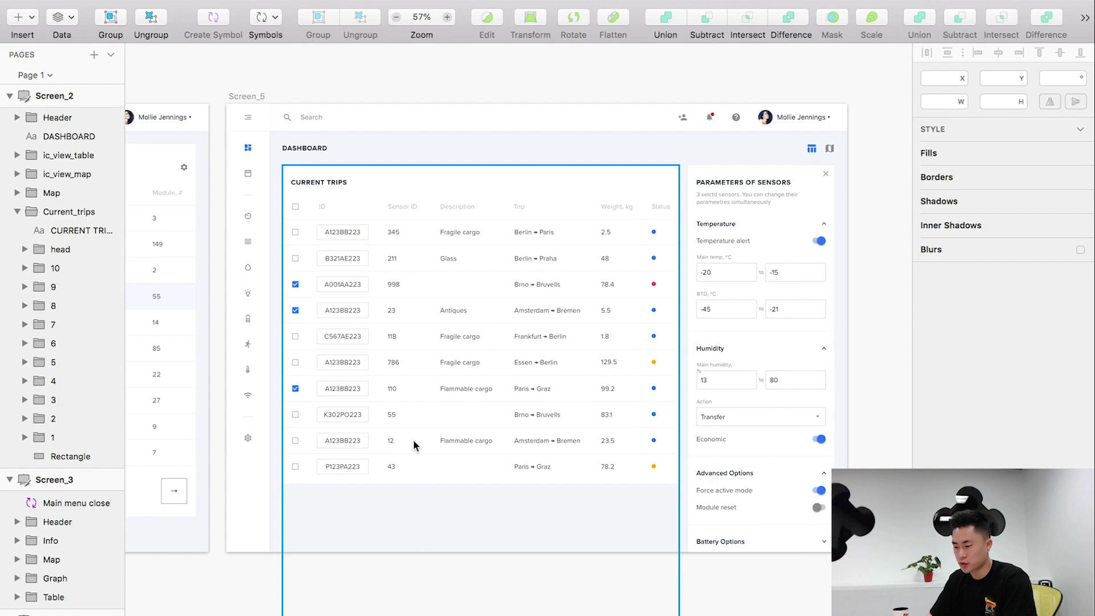
left_click(753, 229)
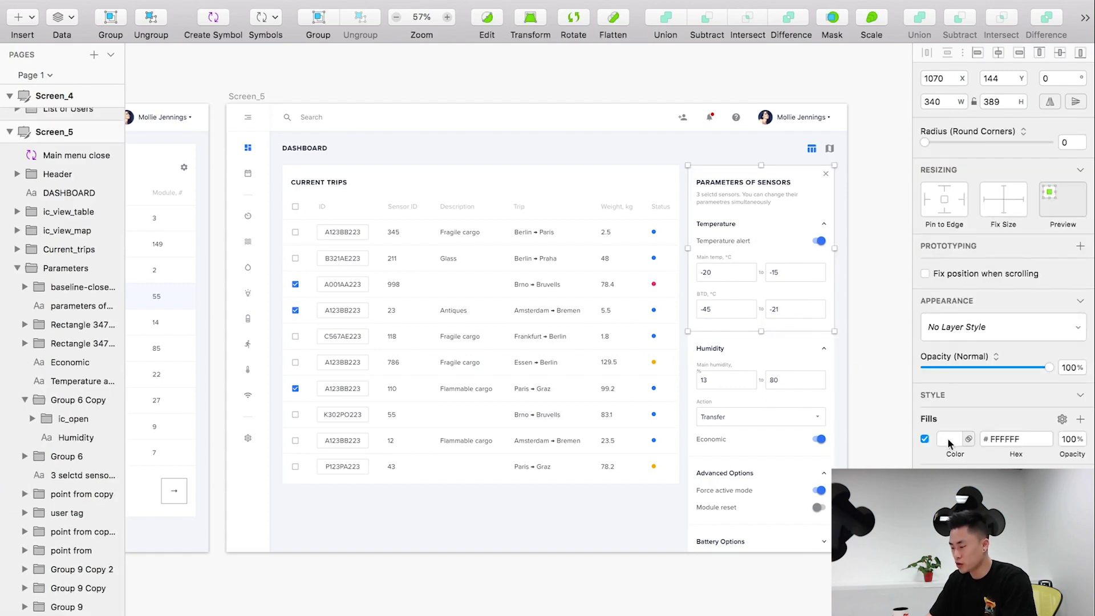
- Eyedrop a grey #D2D0D2 fill onto the Temperature section, replacing a first blue sample
left_click(950, 443)
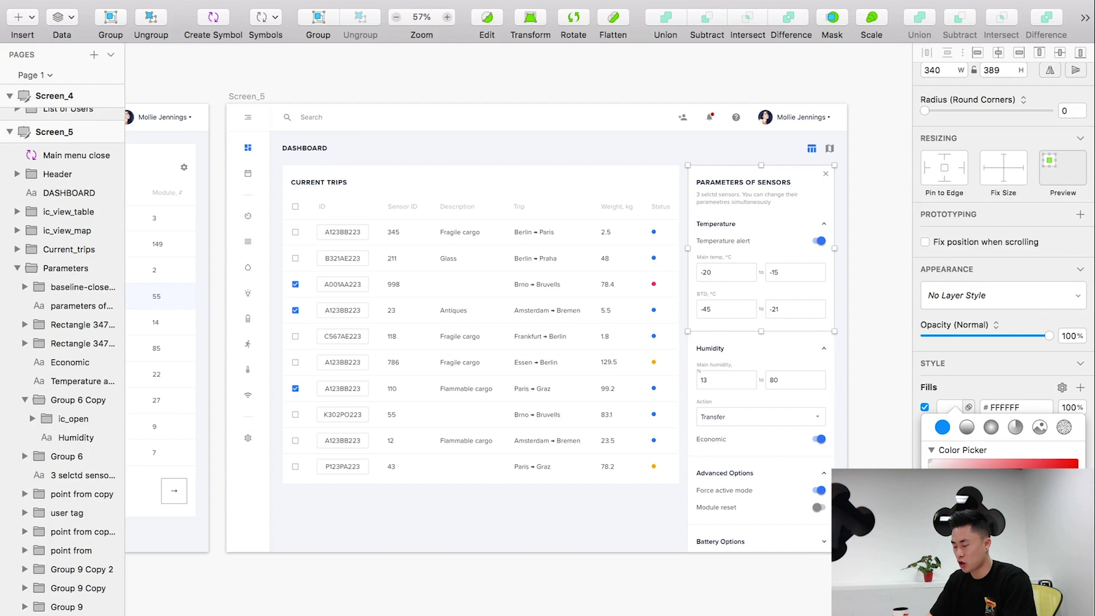
left_click_drag(941, 456, 892, 380)
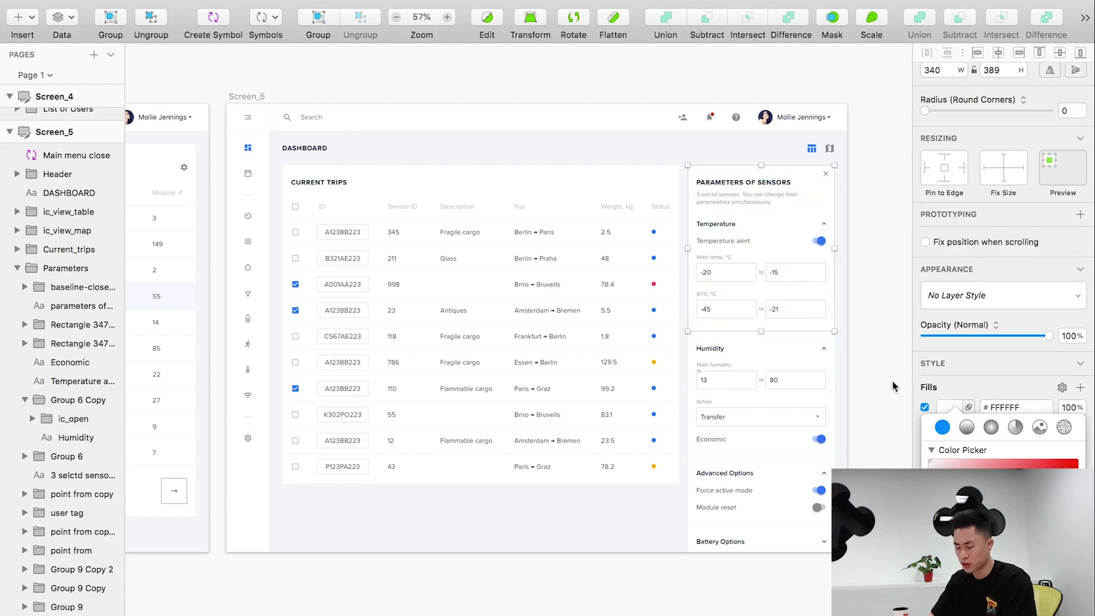
key("ctrl+c")
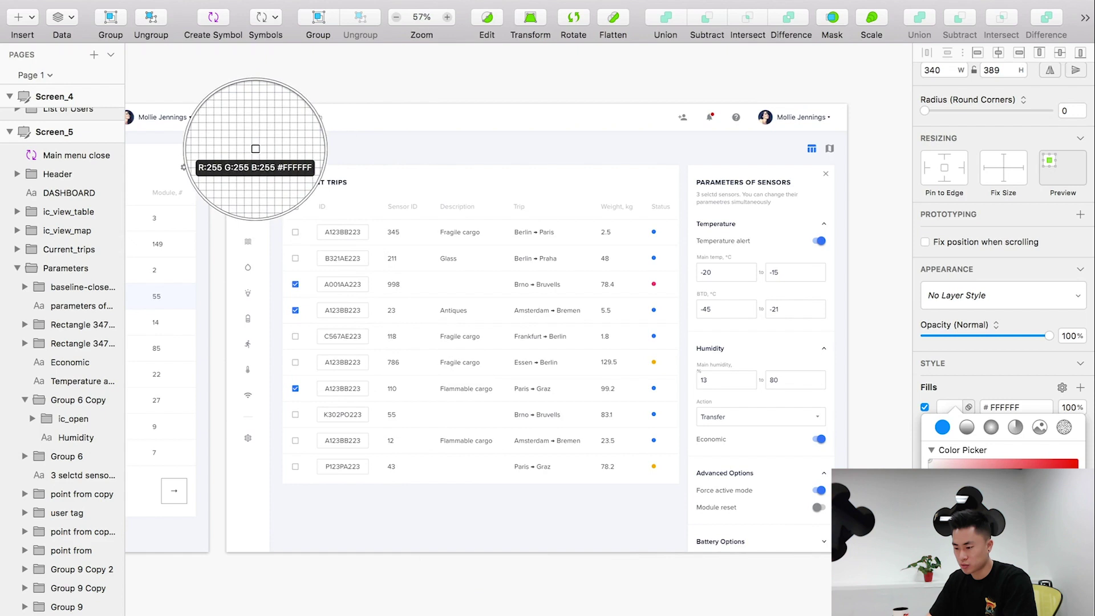
left_click(248, 148)
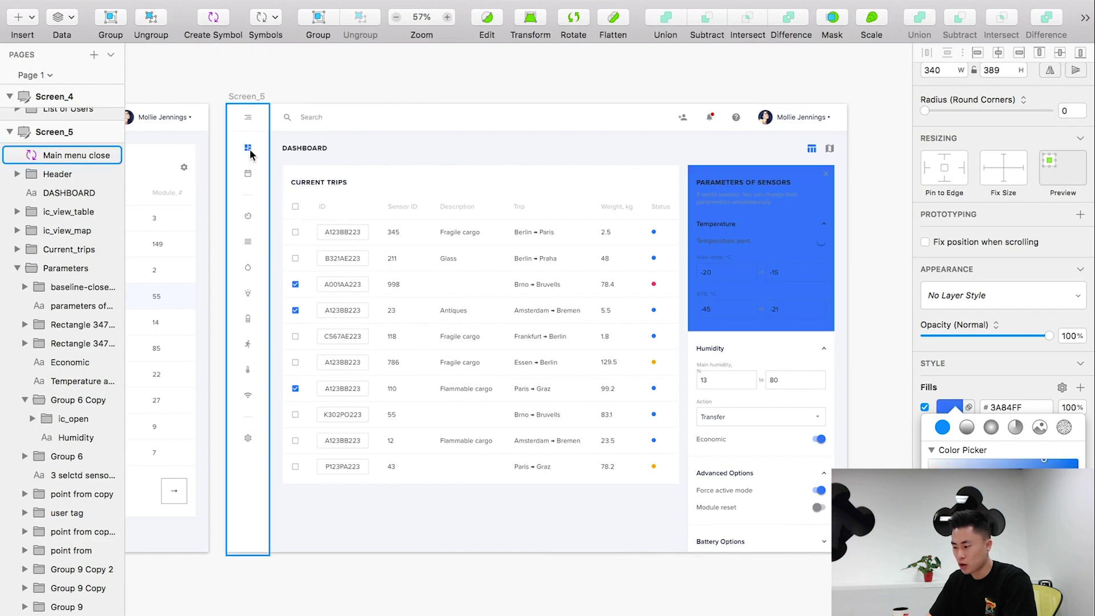
key("ctrl+c")
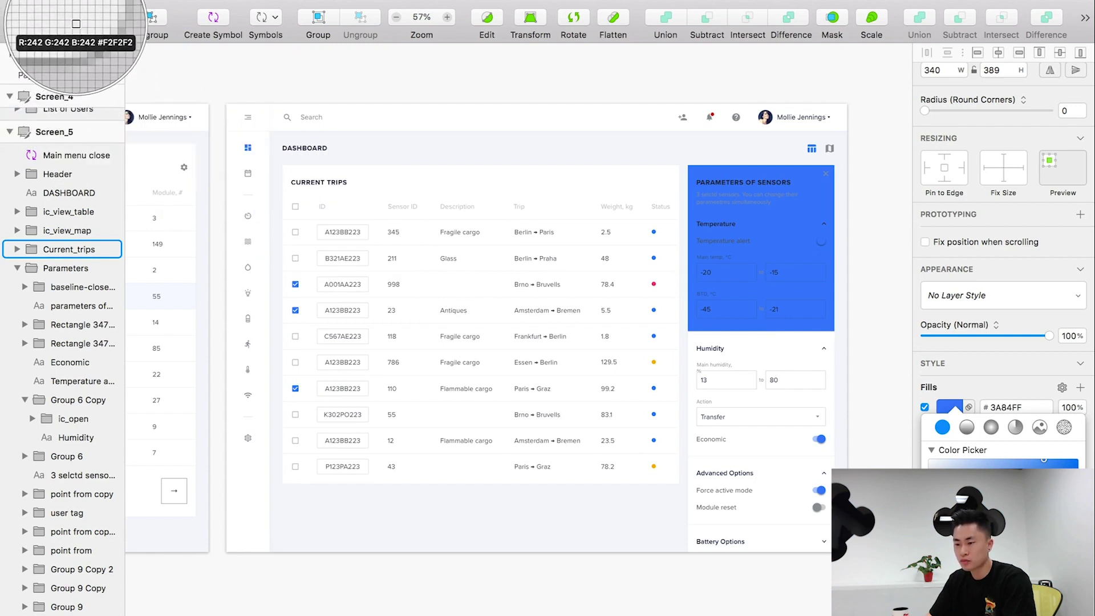
left_click(51, 21)
left_click(761, 305)
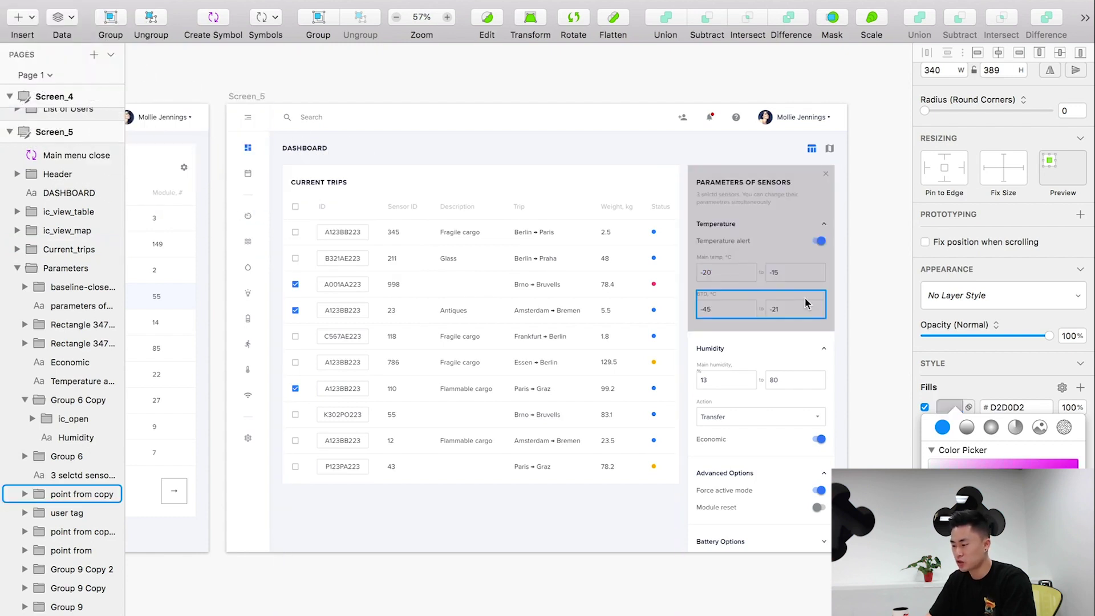
left_click(863, 290)
left_click(868, 310)
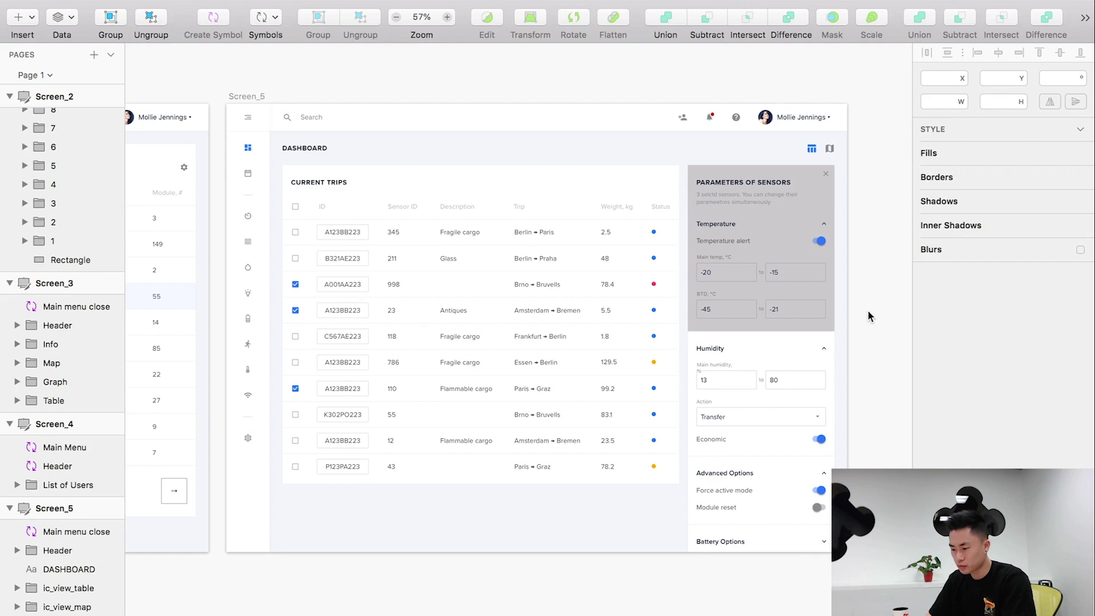
scroll(353, 591, "down", 3)
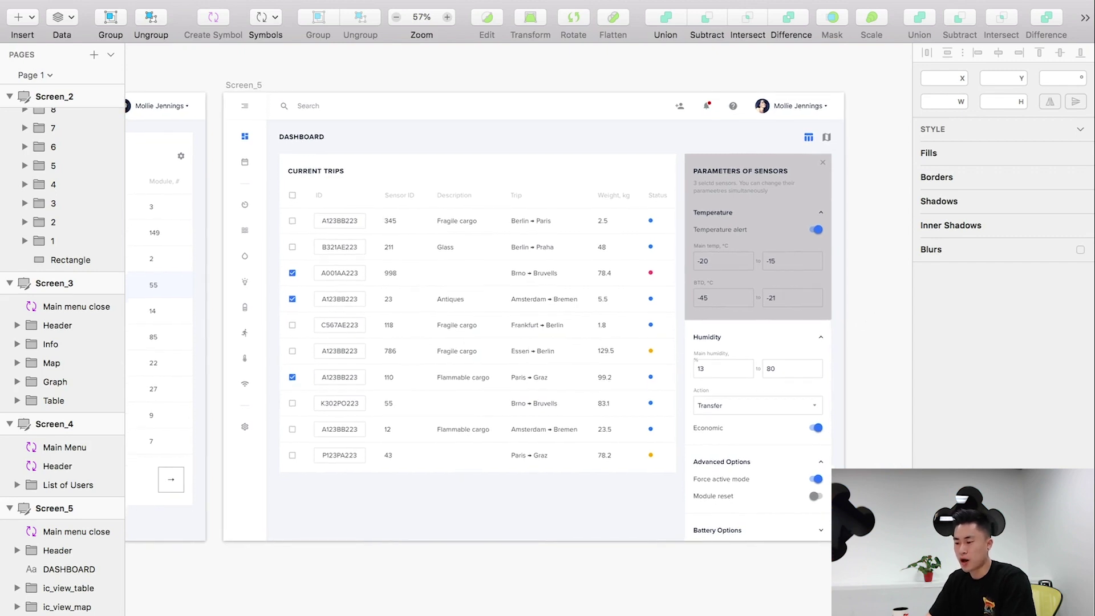
- Draw a 140×140 square below Screen_5 and paste two copies beside it
key("r")
left_click_drag(296, 549, 357, 610)
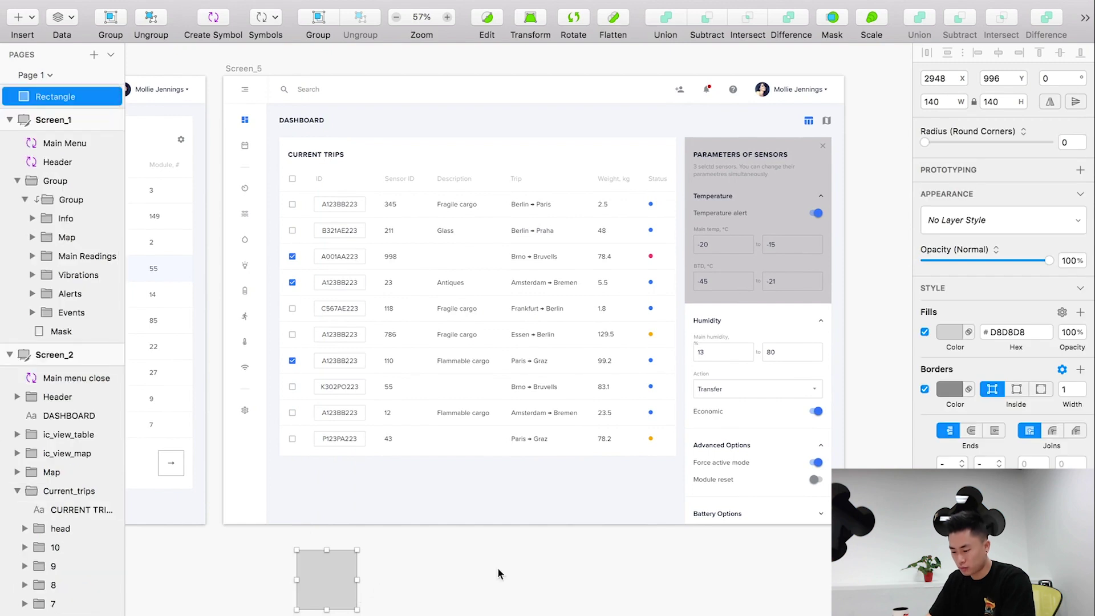
left_click(436, 570)
left_click(337, 573)
key("super+c")
key("super+v")
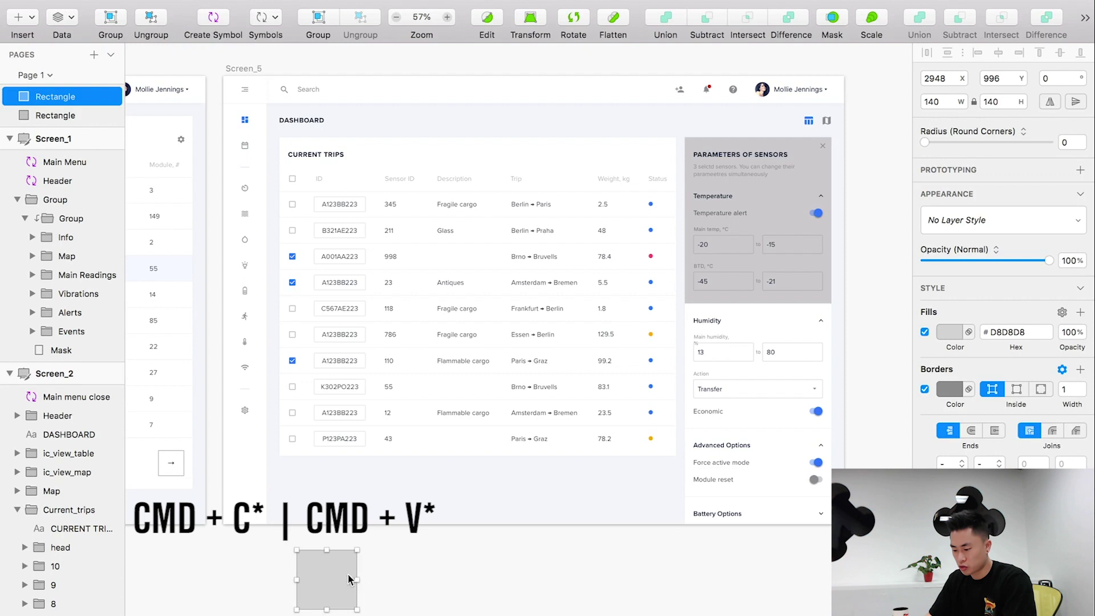
left_click_drag(342, 573, 519, 578)
key("super+v")
left_click(601, 577)
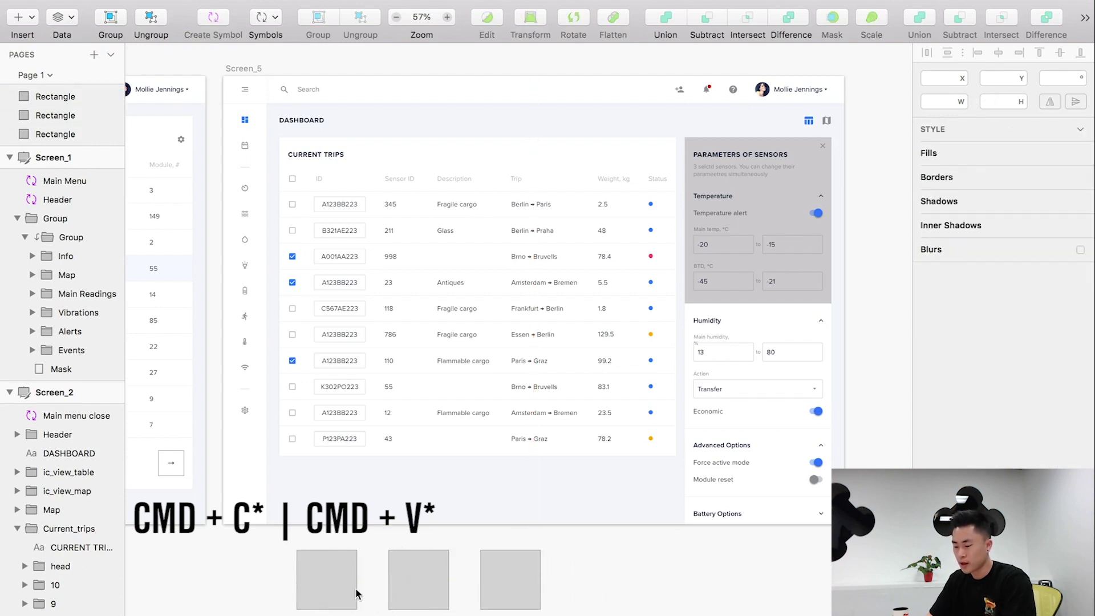
- Eyedrop fills onto the squares: pale grey-blue #F5F7FA, white, and orange #FFB12D
left_click(335, 590)
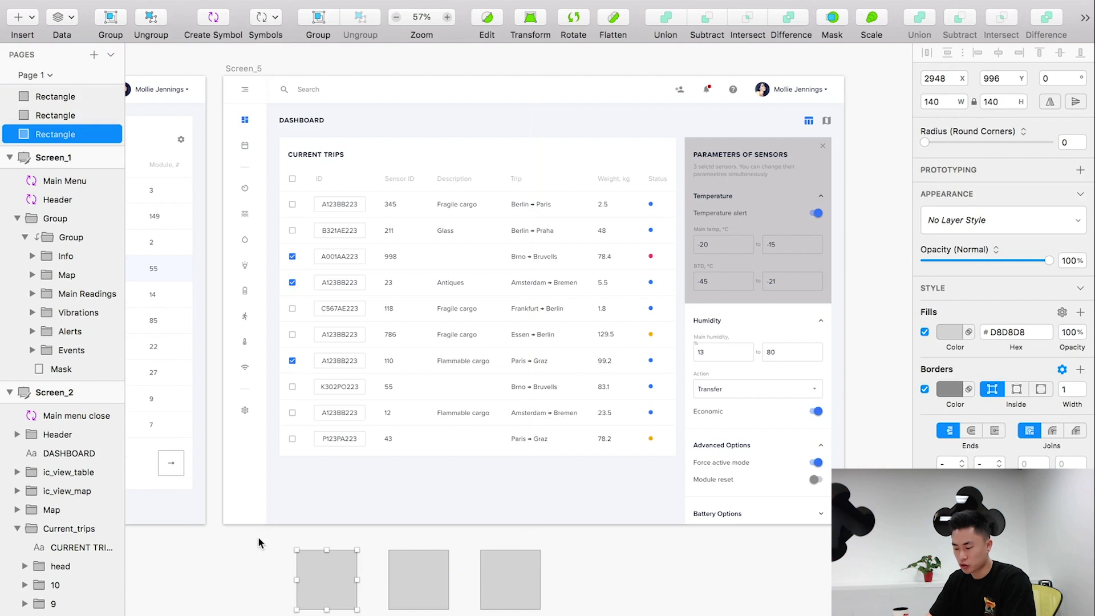
key("ctrl+c")
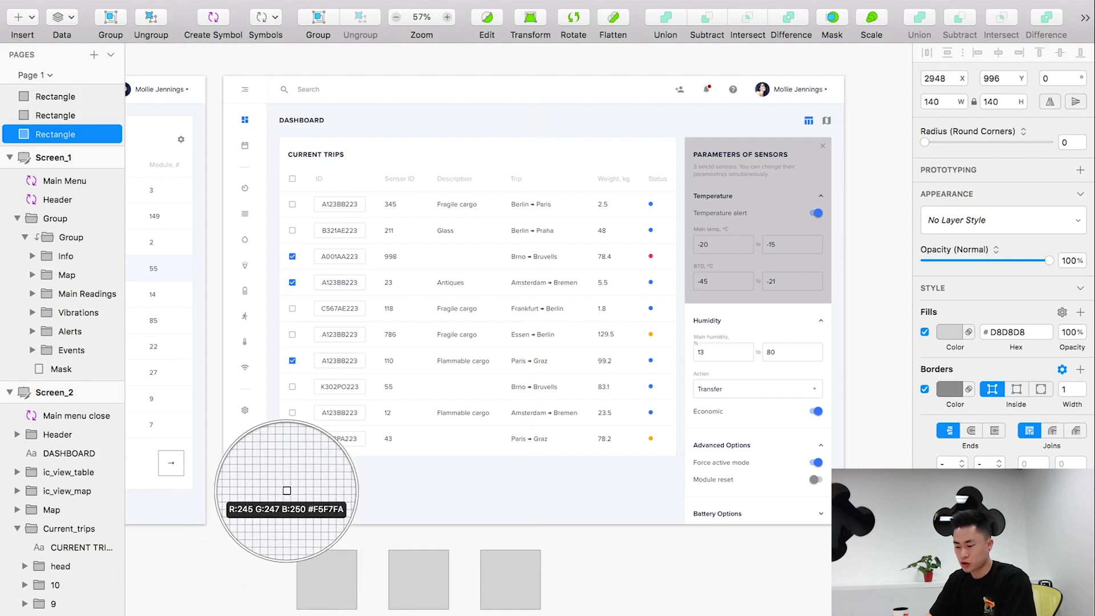
left_click(287, 496)
left_click(411, 579)
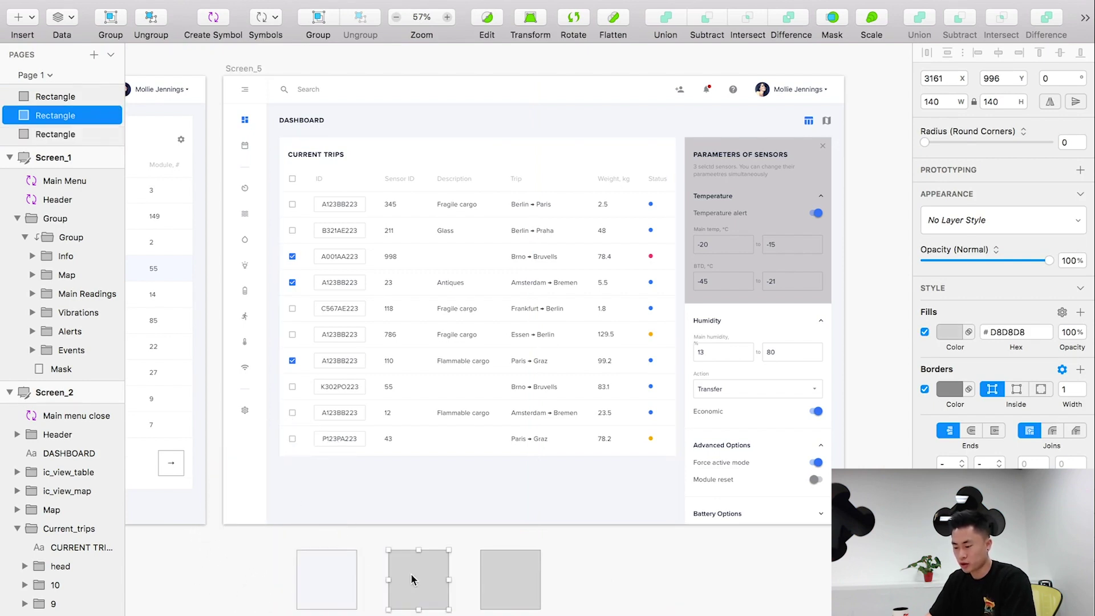
key("ctrl+c")
left_click(254, 490)
left_click(510, 578)
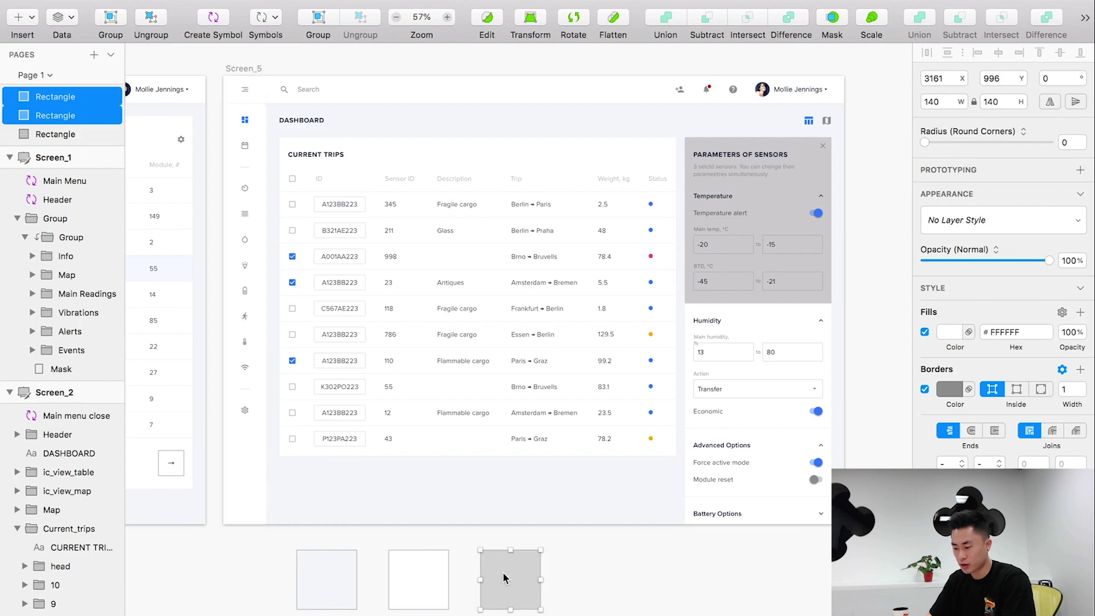
key("ctrl+c")
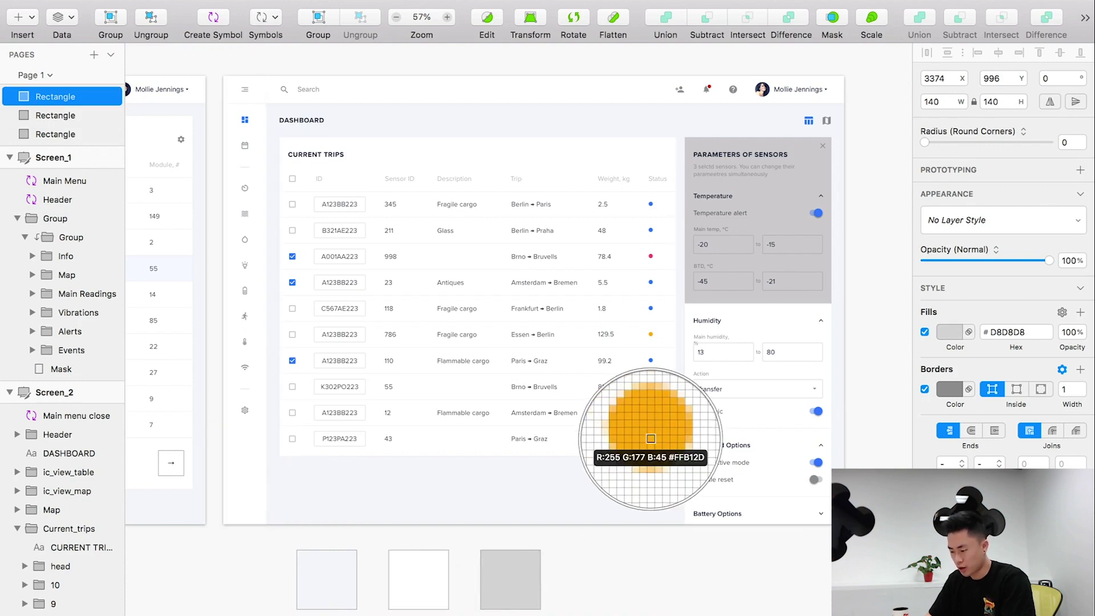
left_click(650, 438)
left_click(648, 559)
scroll(646, 563, "down", 3)
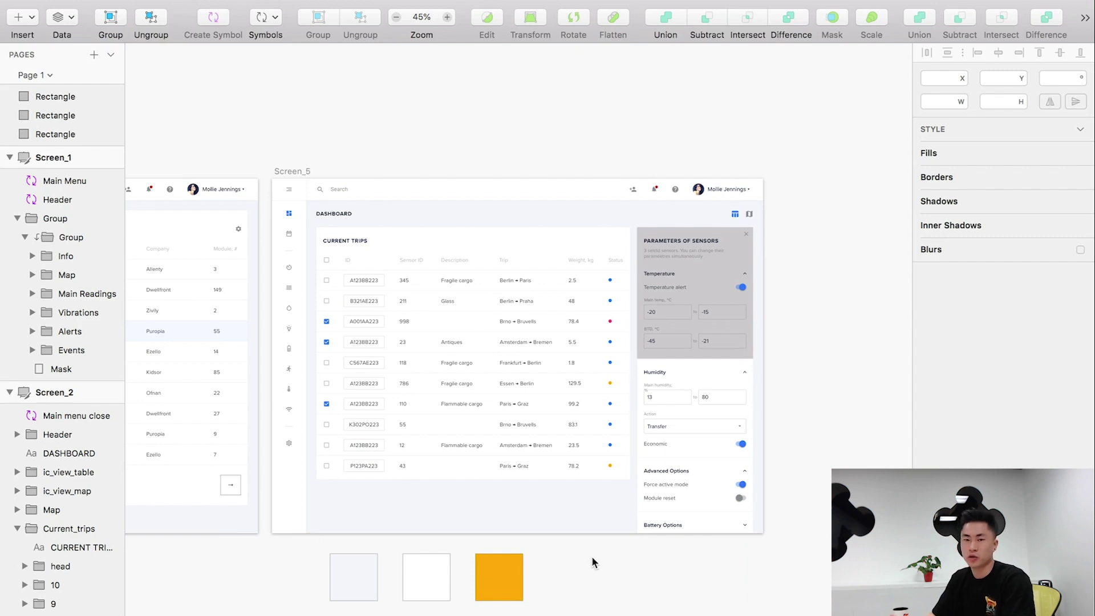
scroll(810, 445, "down", 5)
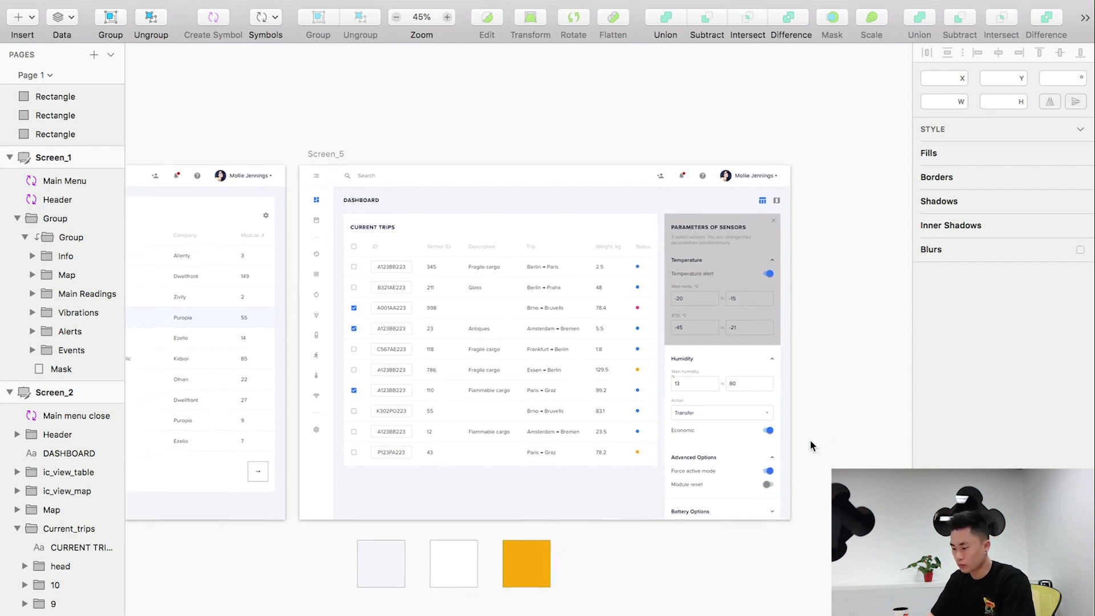